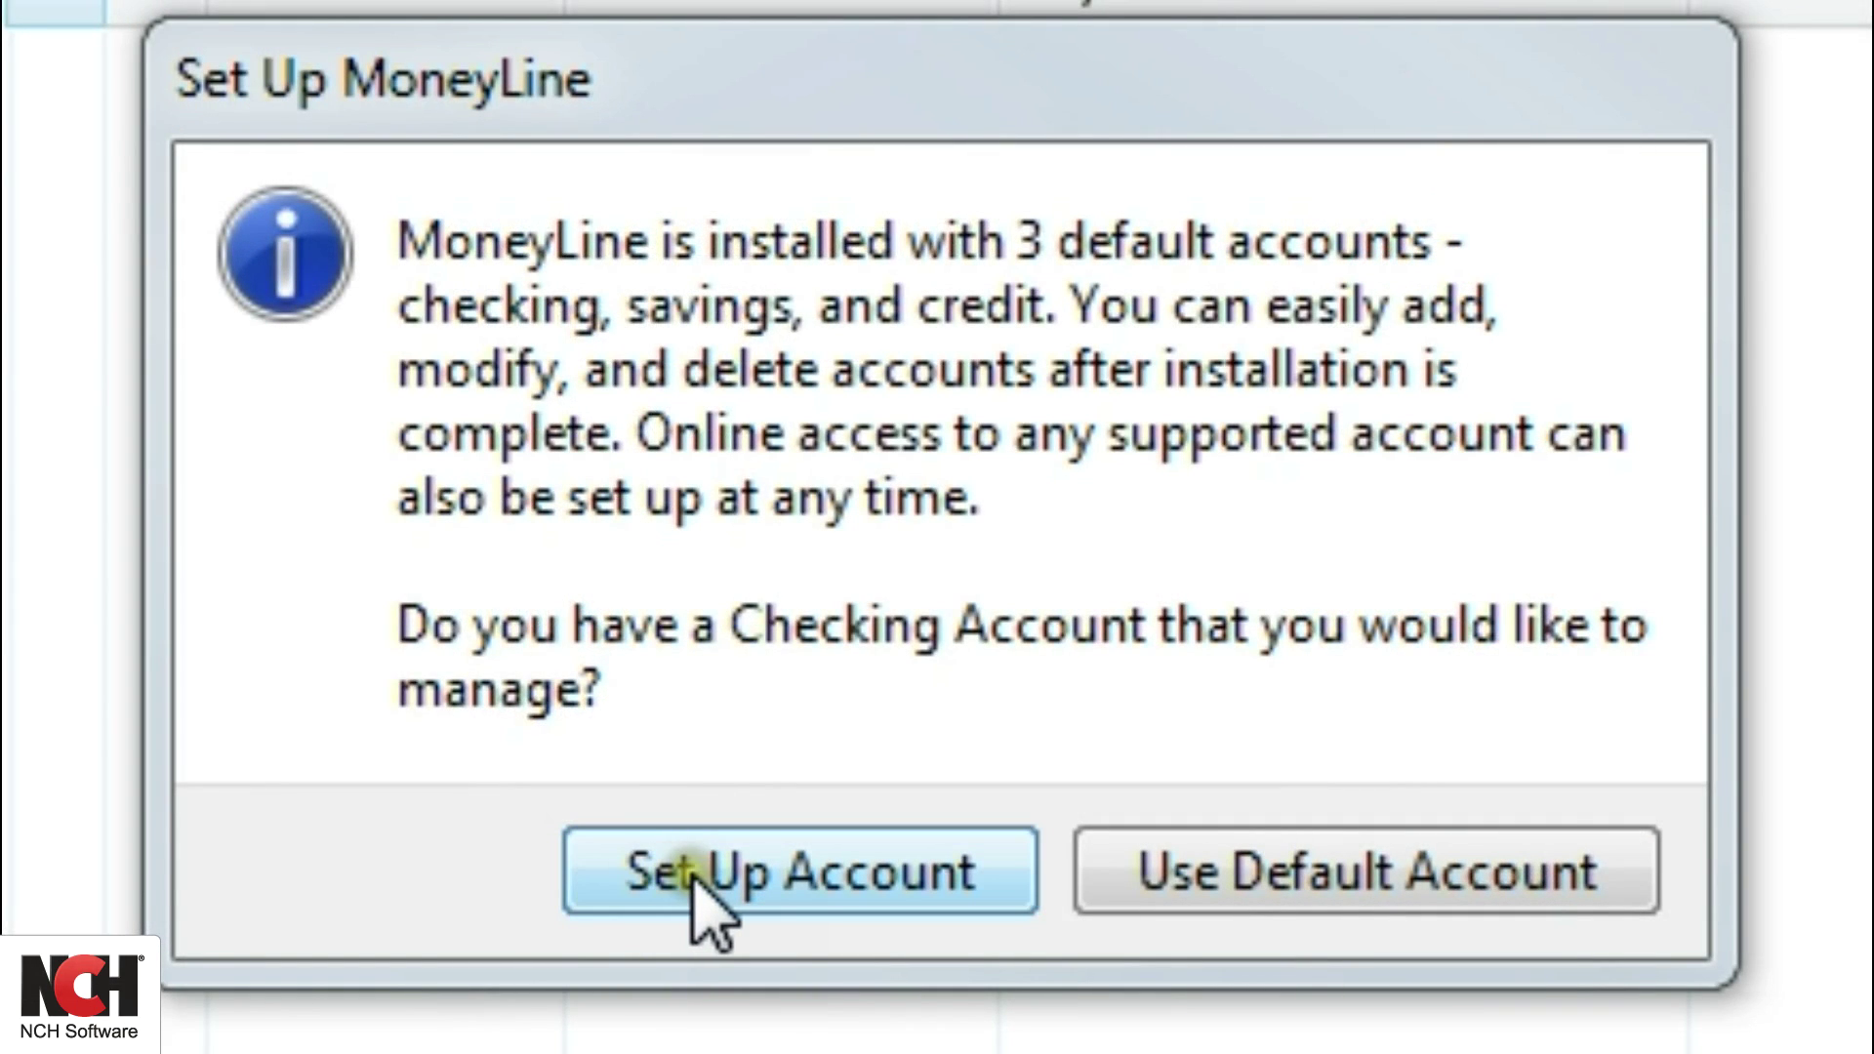
Accept the default checking, savings and credit card accounts in the setup dialogs.
left_click(1376, 879)
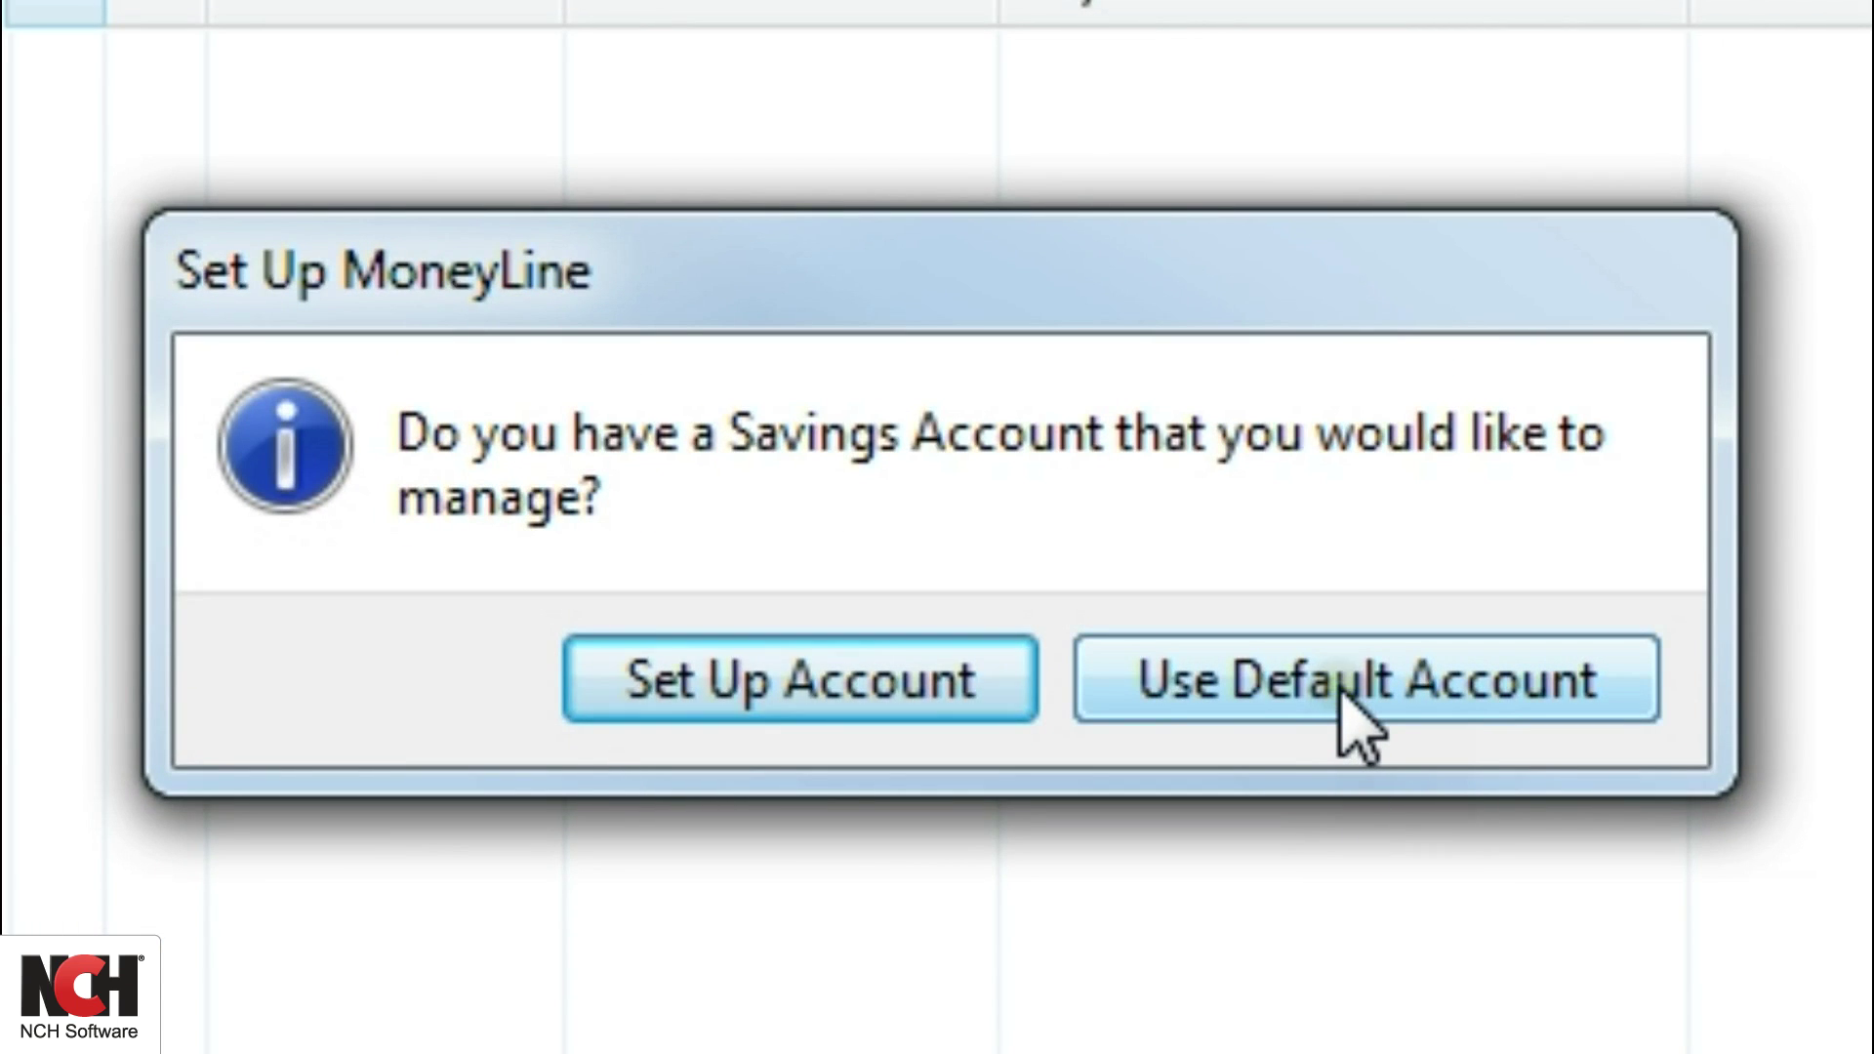
left_click(1337, 703)
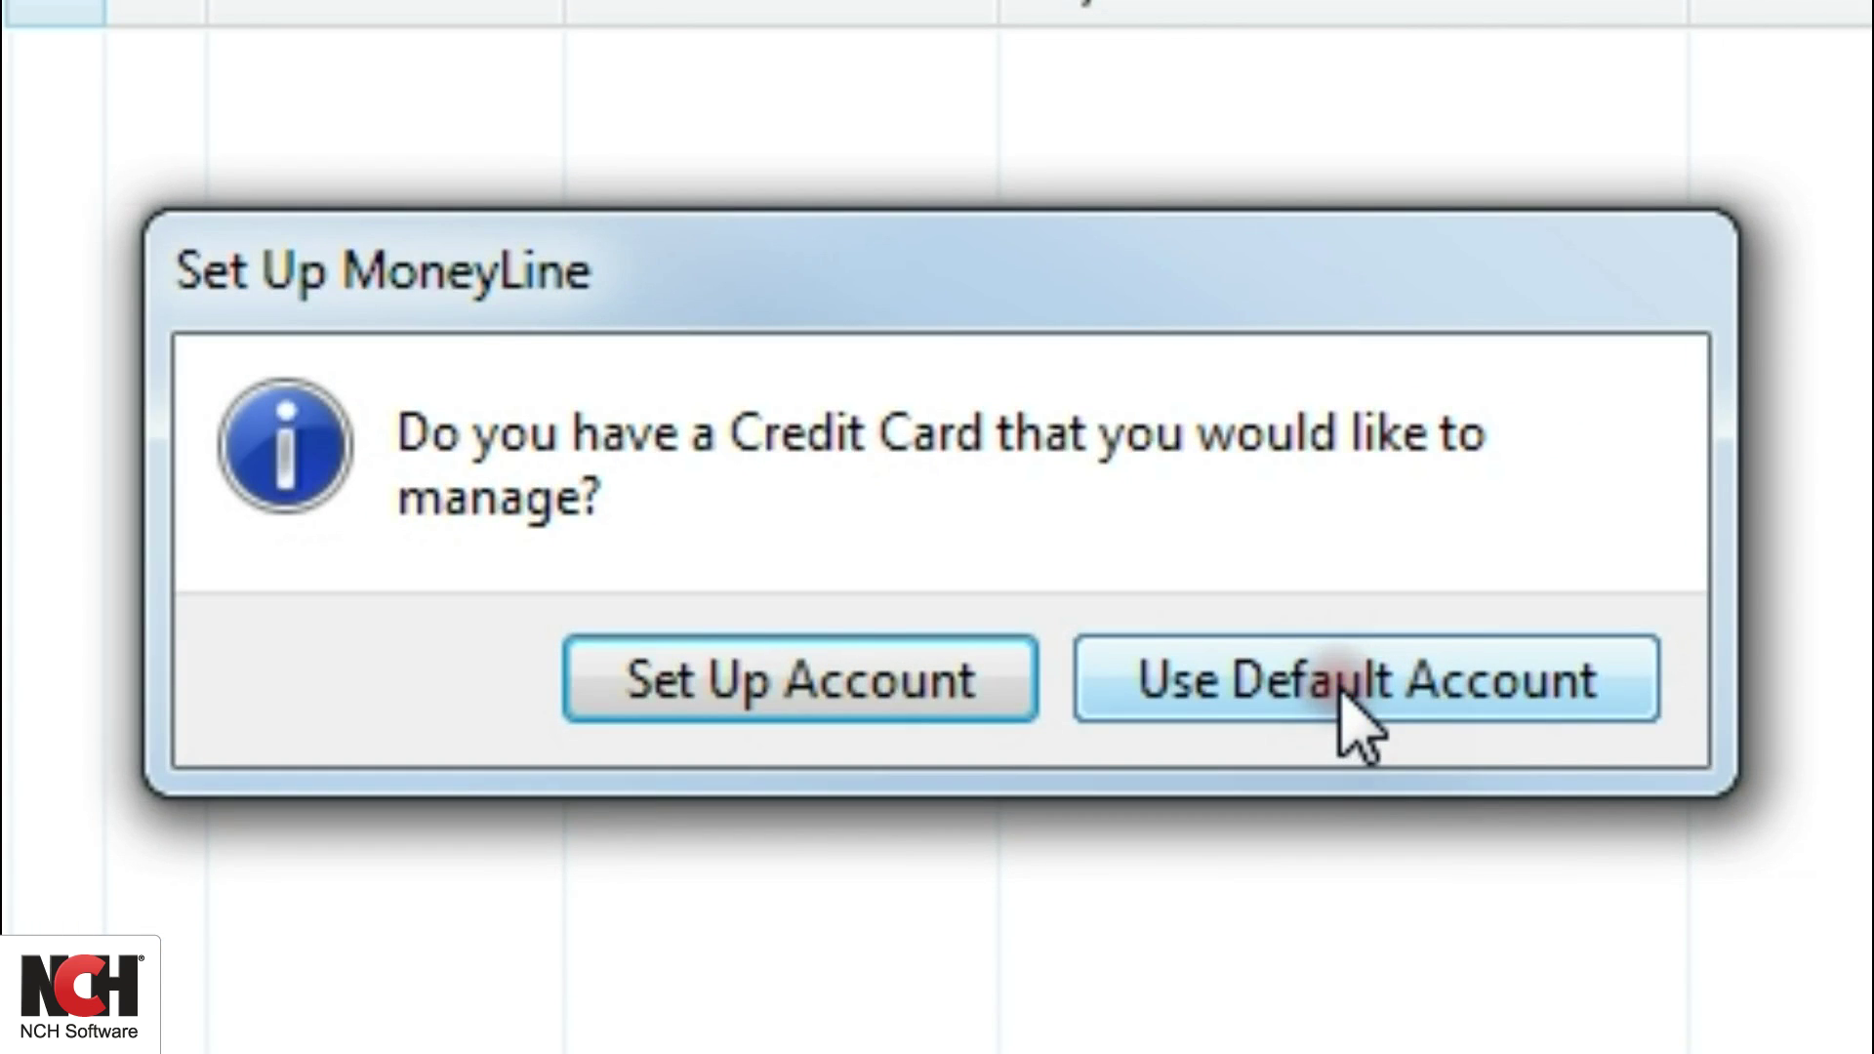
left_click(1337, 703)
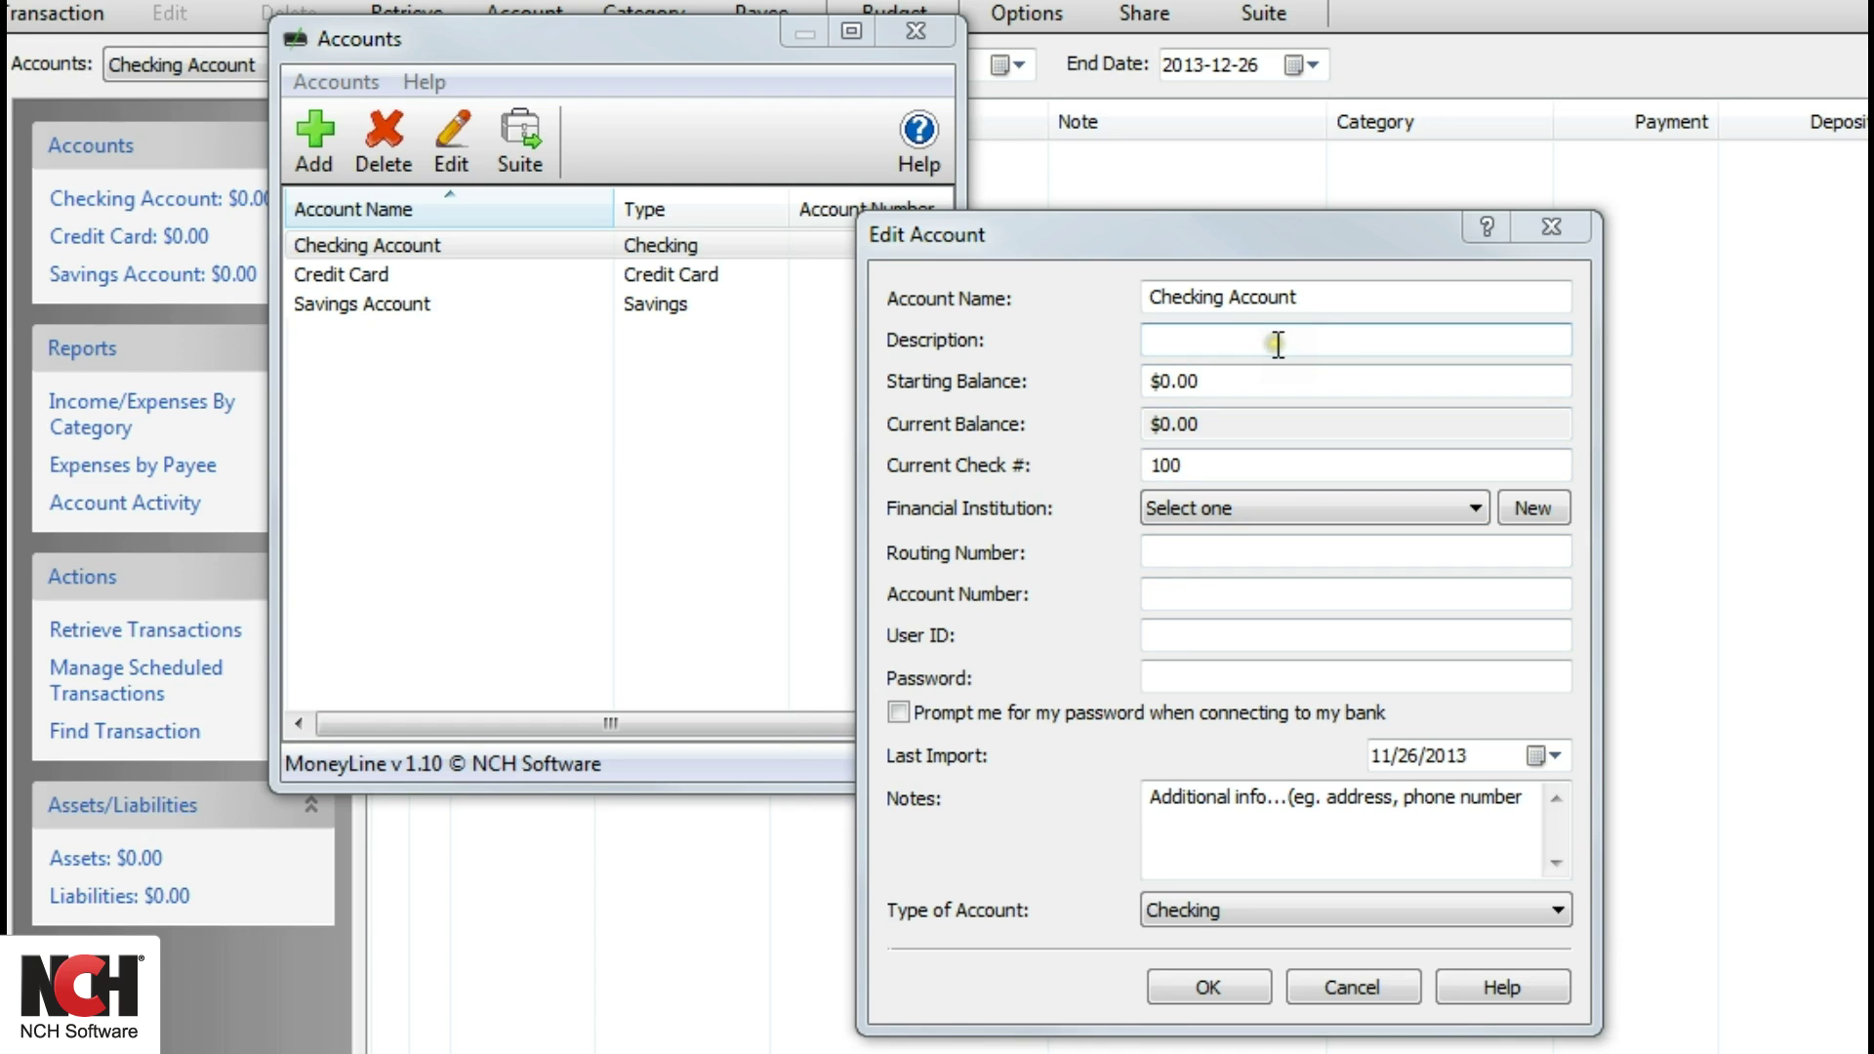
Save the checking account with a 300 starting balance and check number 2500.
double_click(1277, 381)
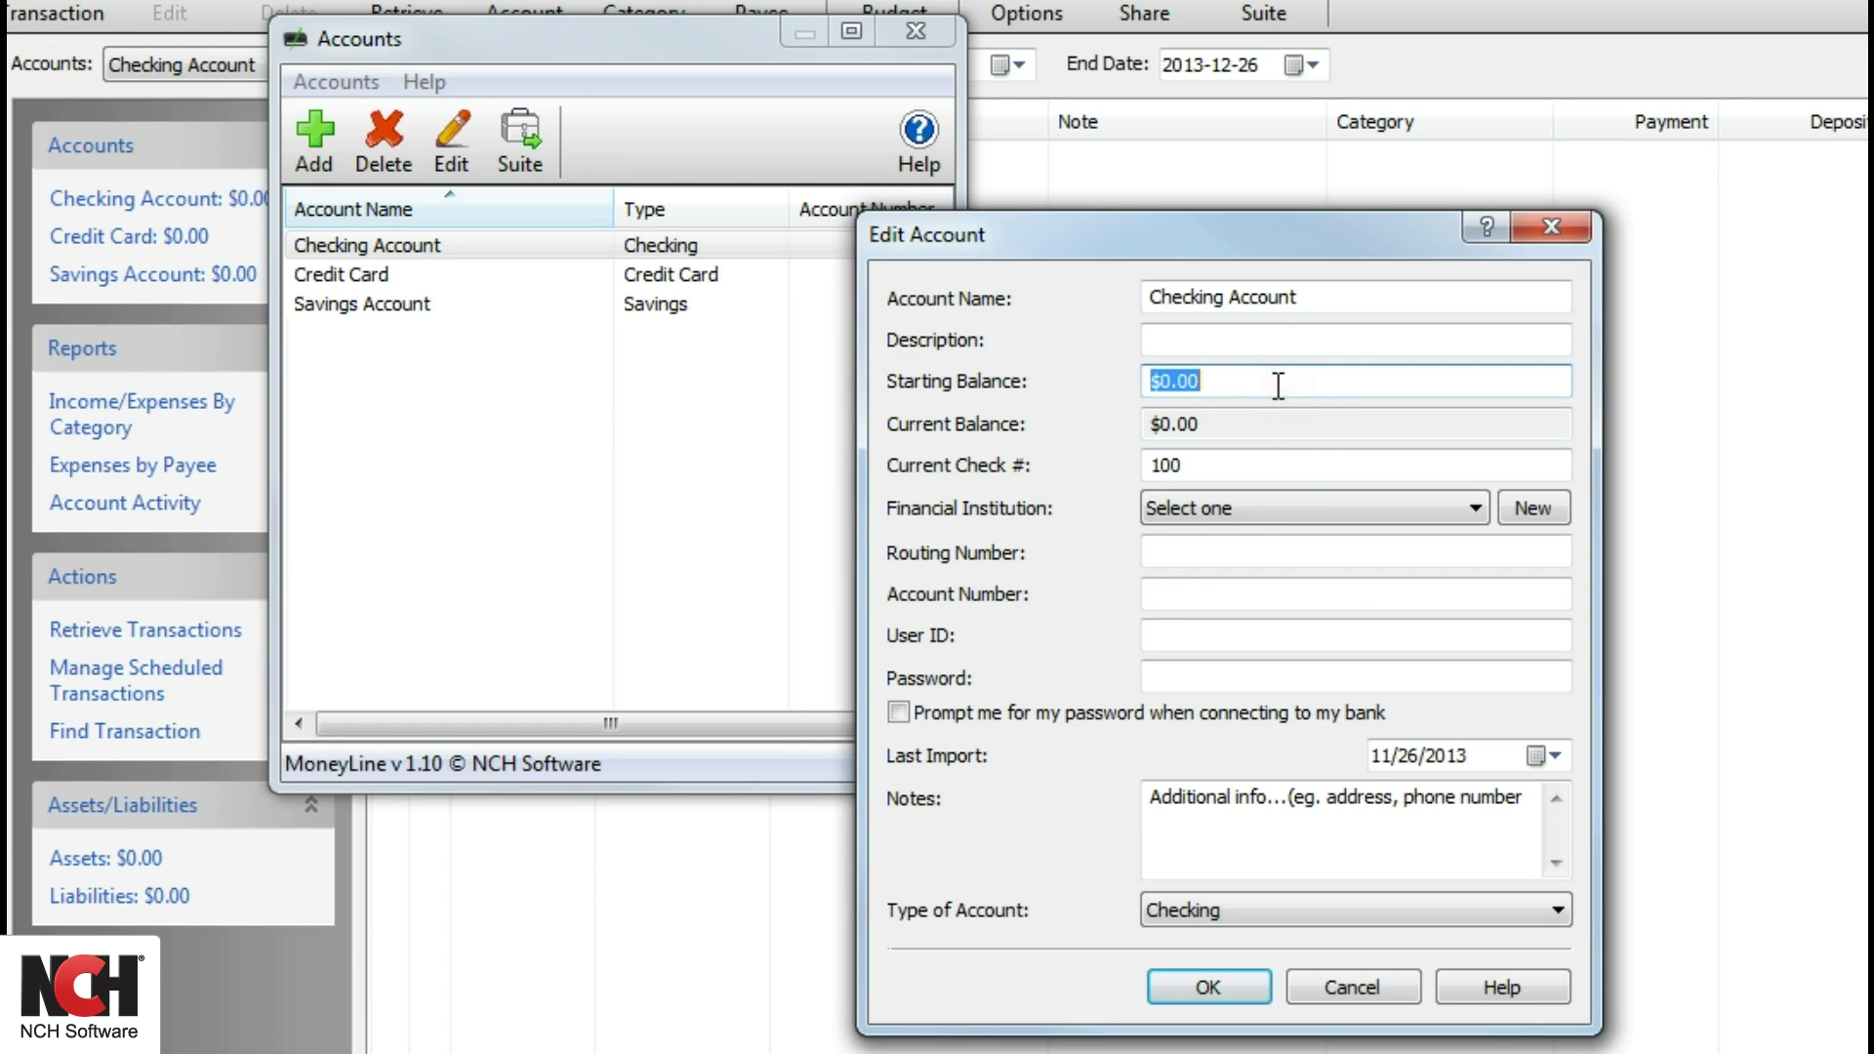
type("300")
key("Tab")
type("2500")
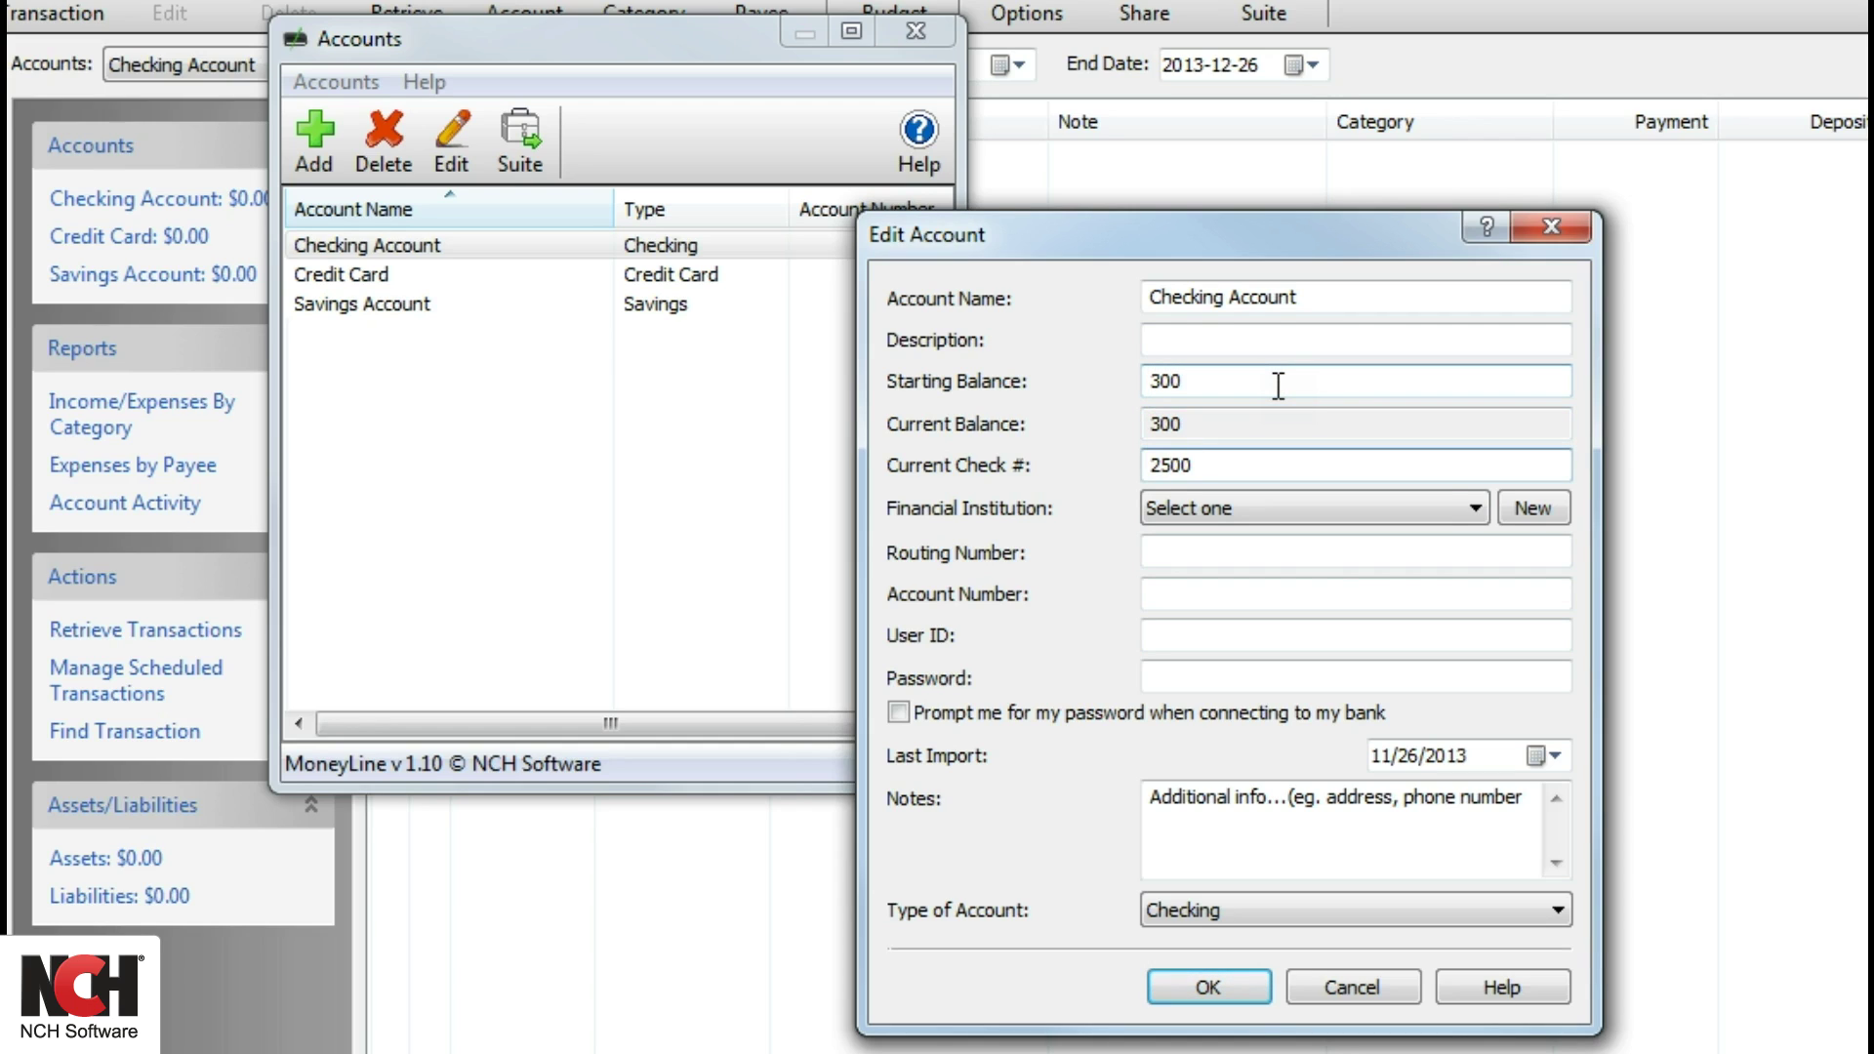
key("Tab")
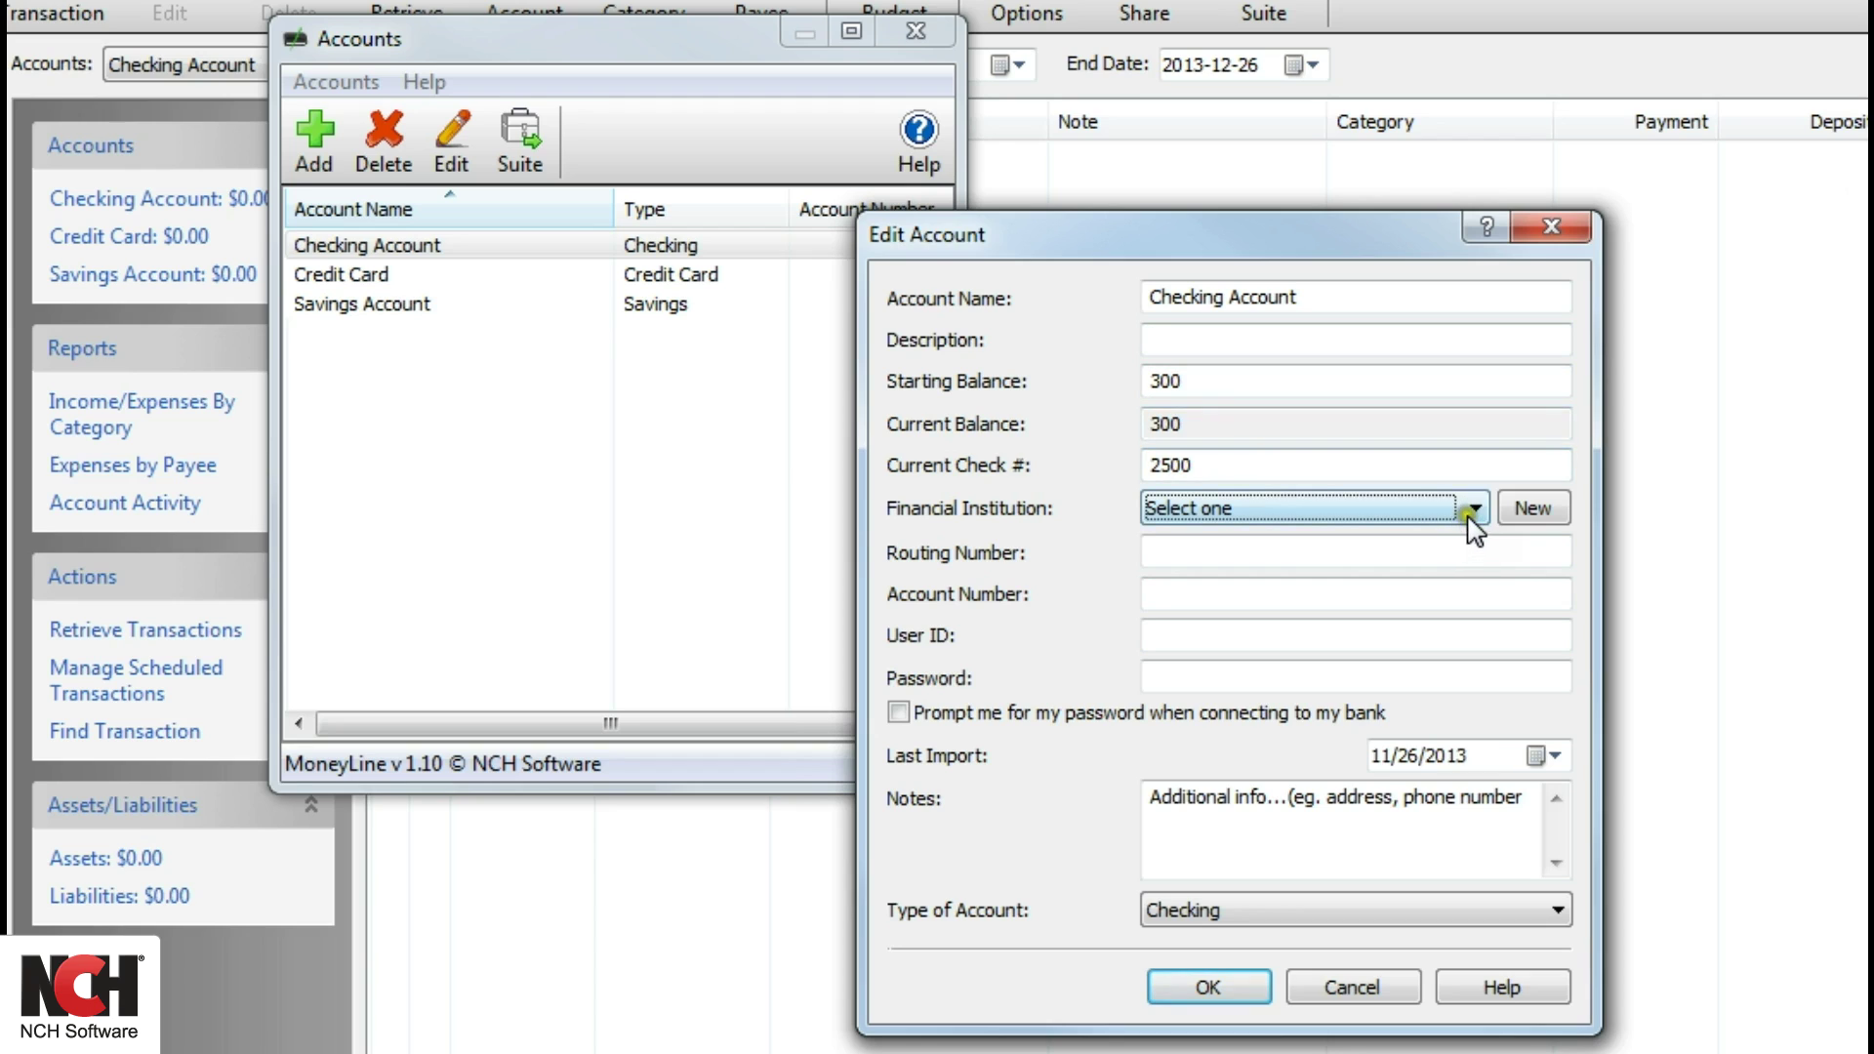
left_click(1472, 514)
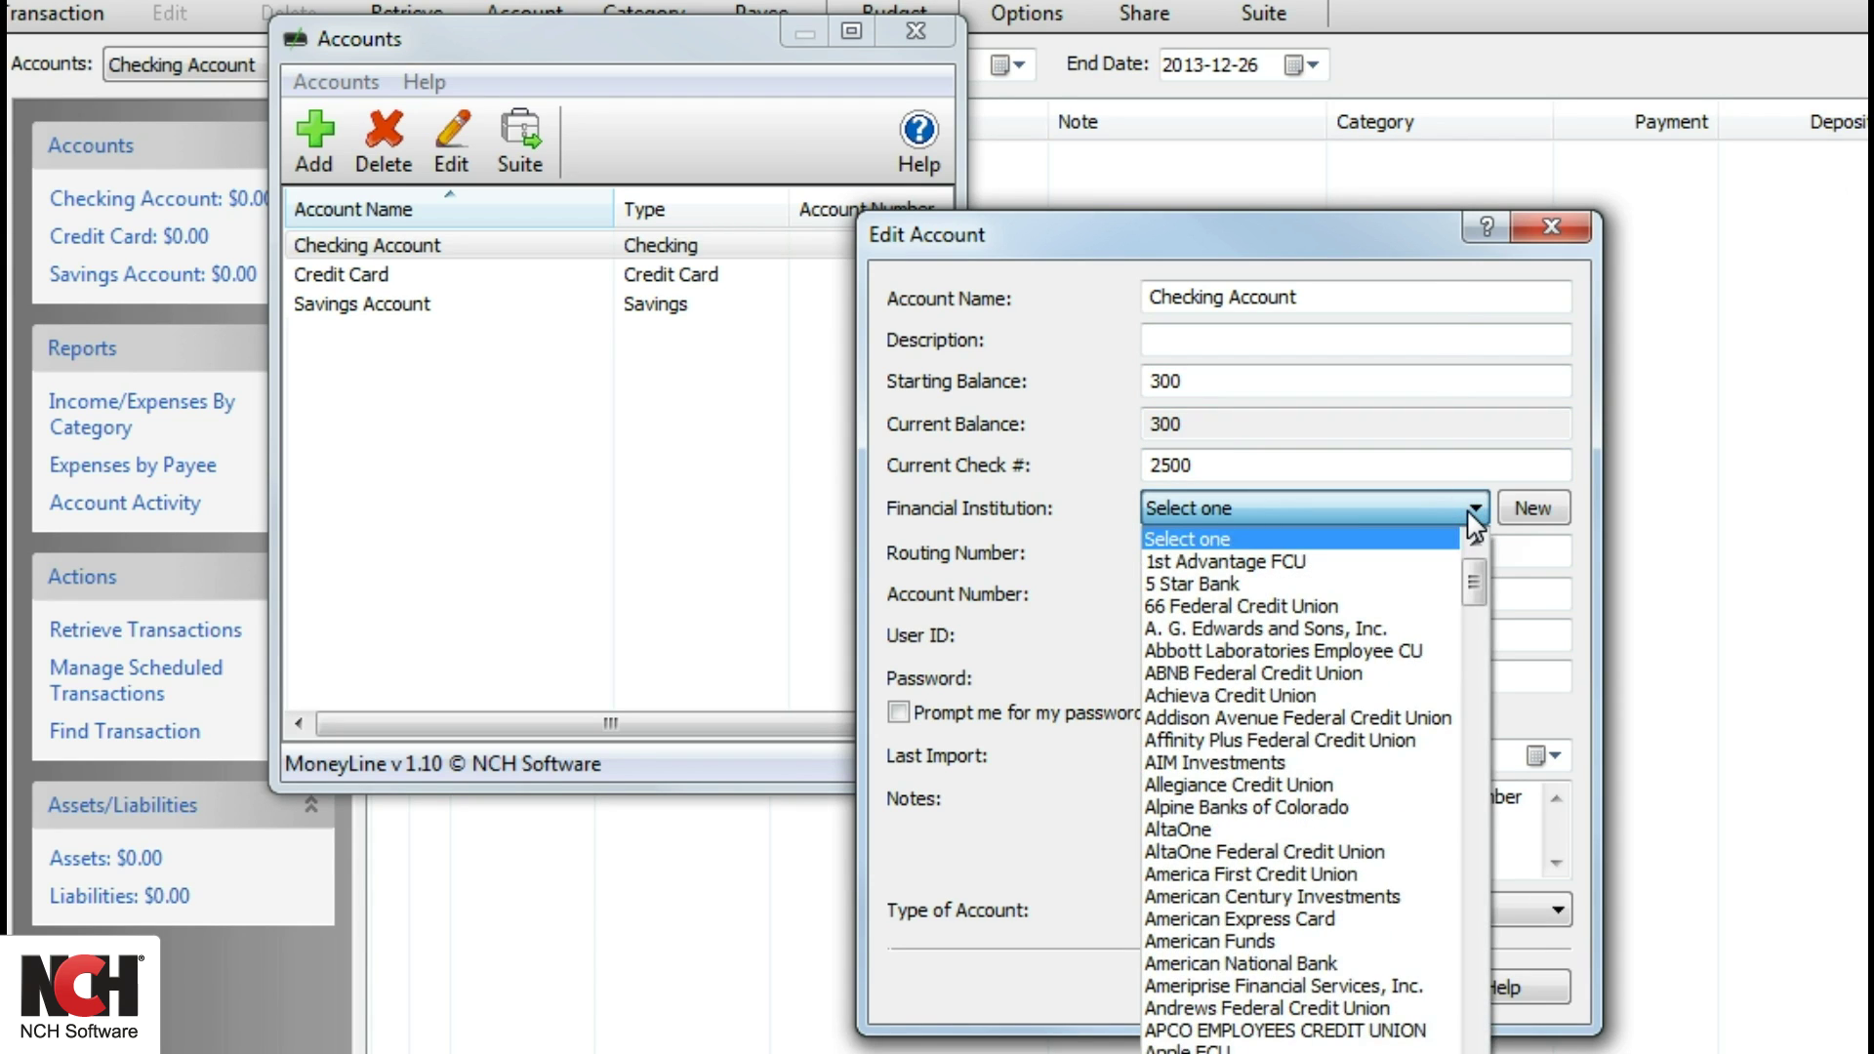
left_click(1473, 512)
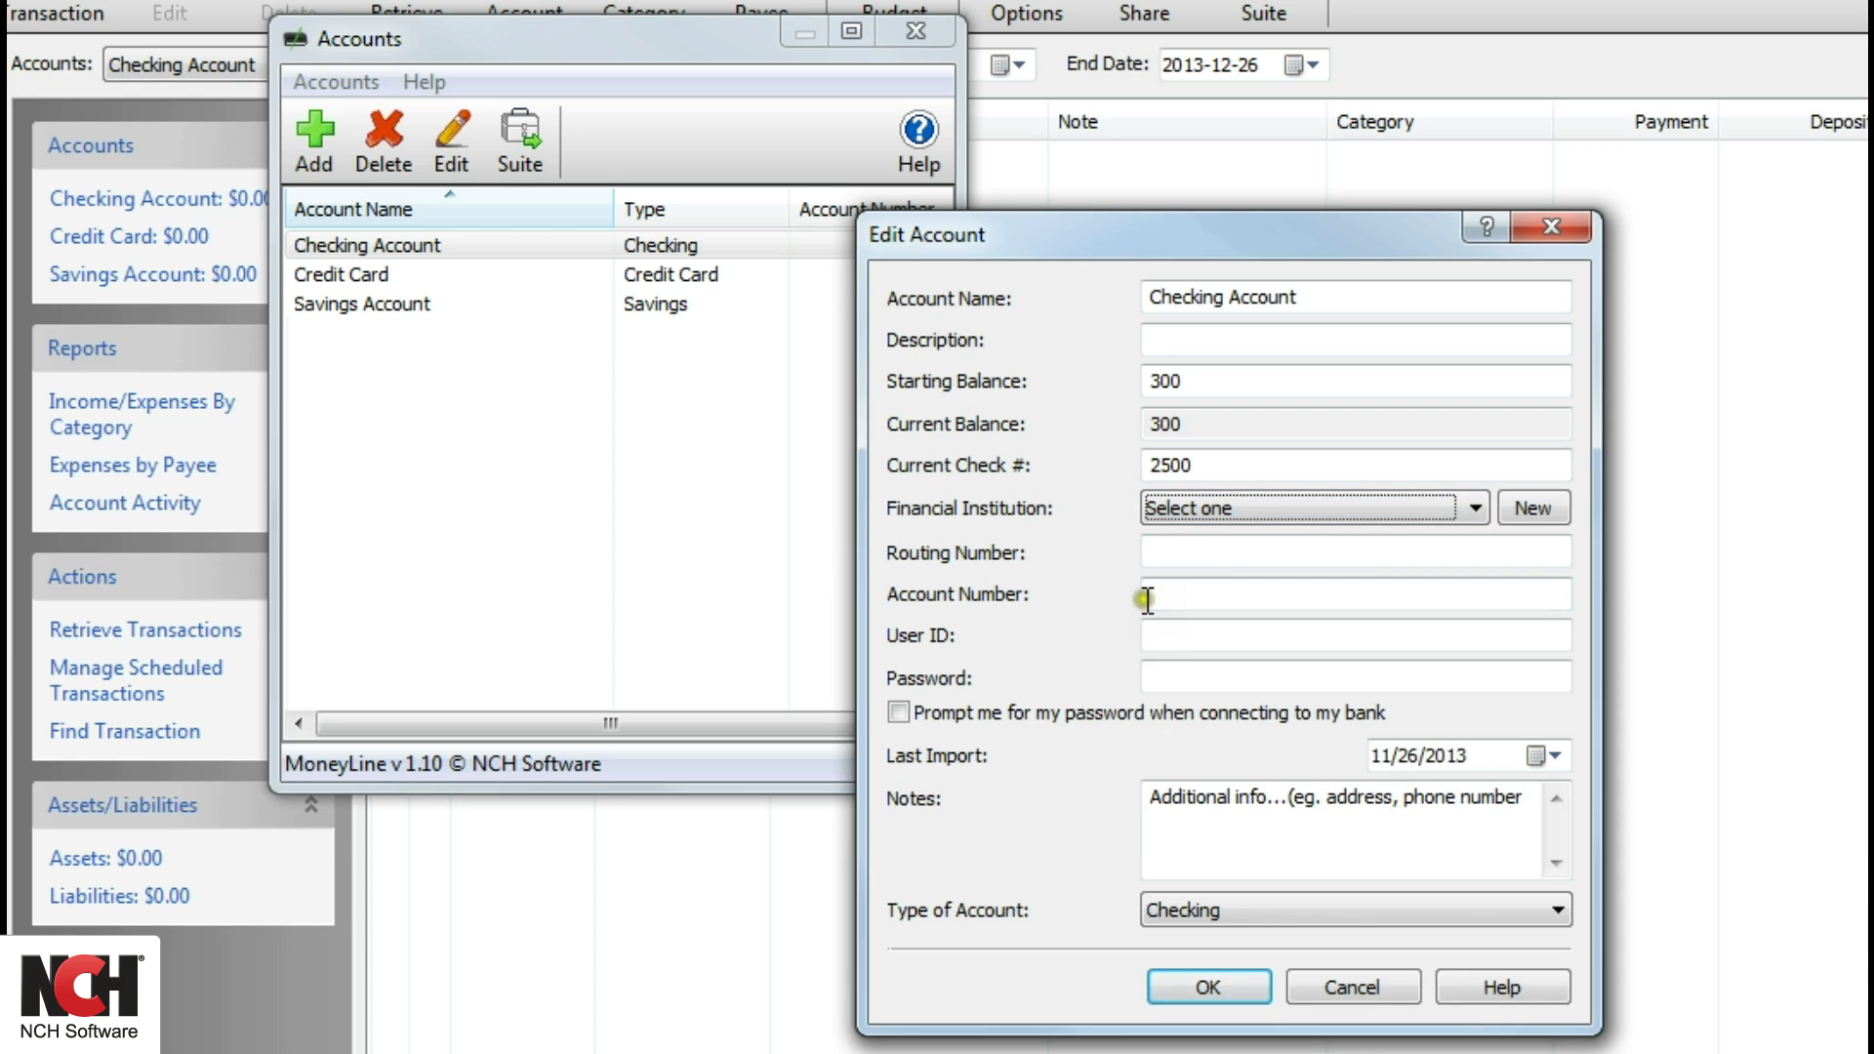
left_click(1166, 678)
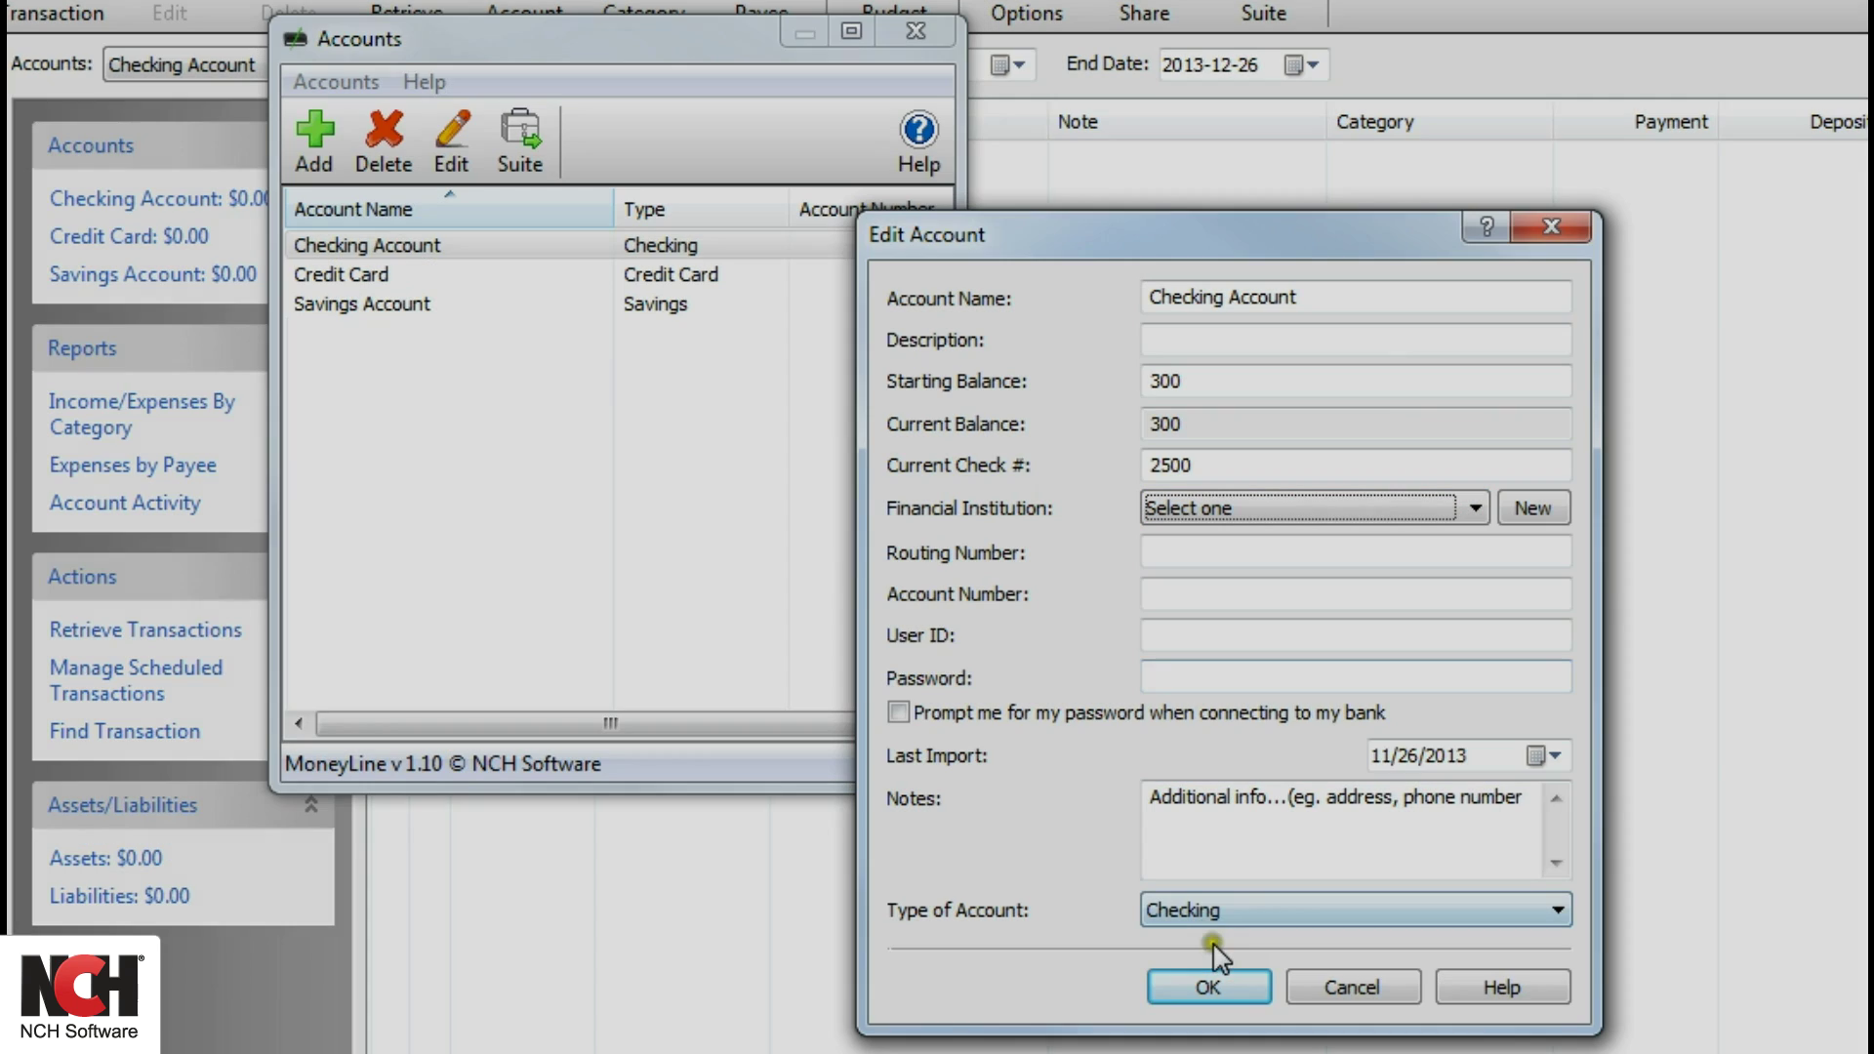
left_click(1208, 987)
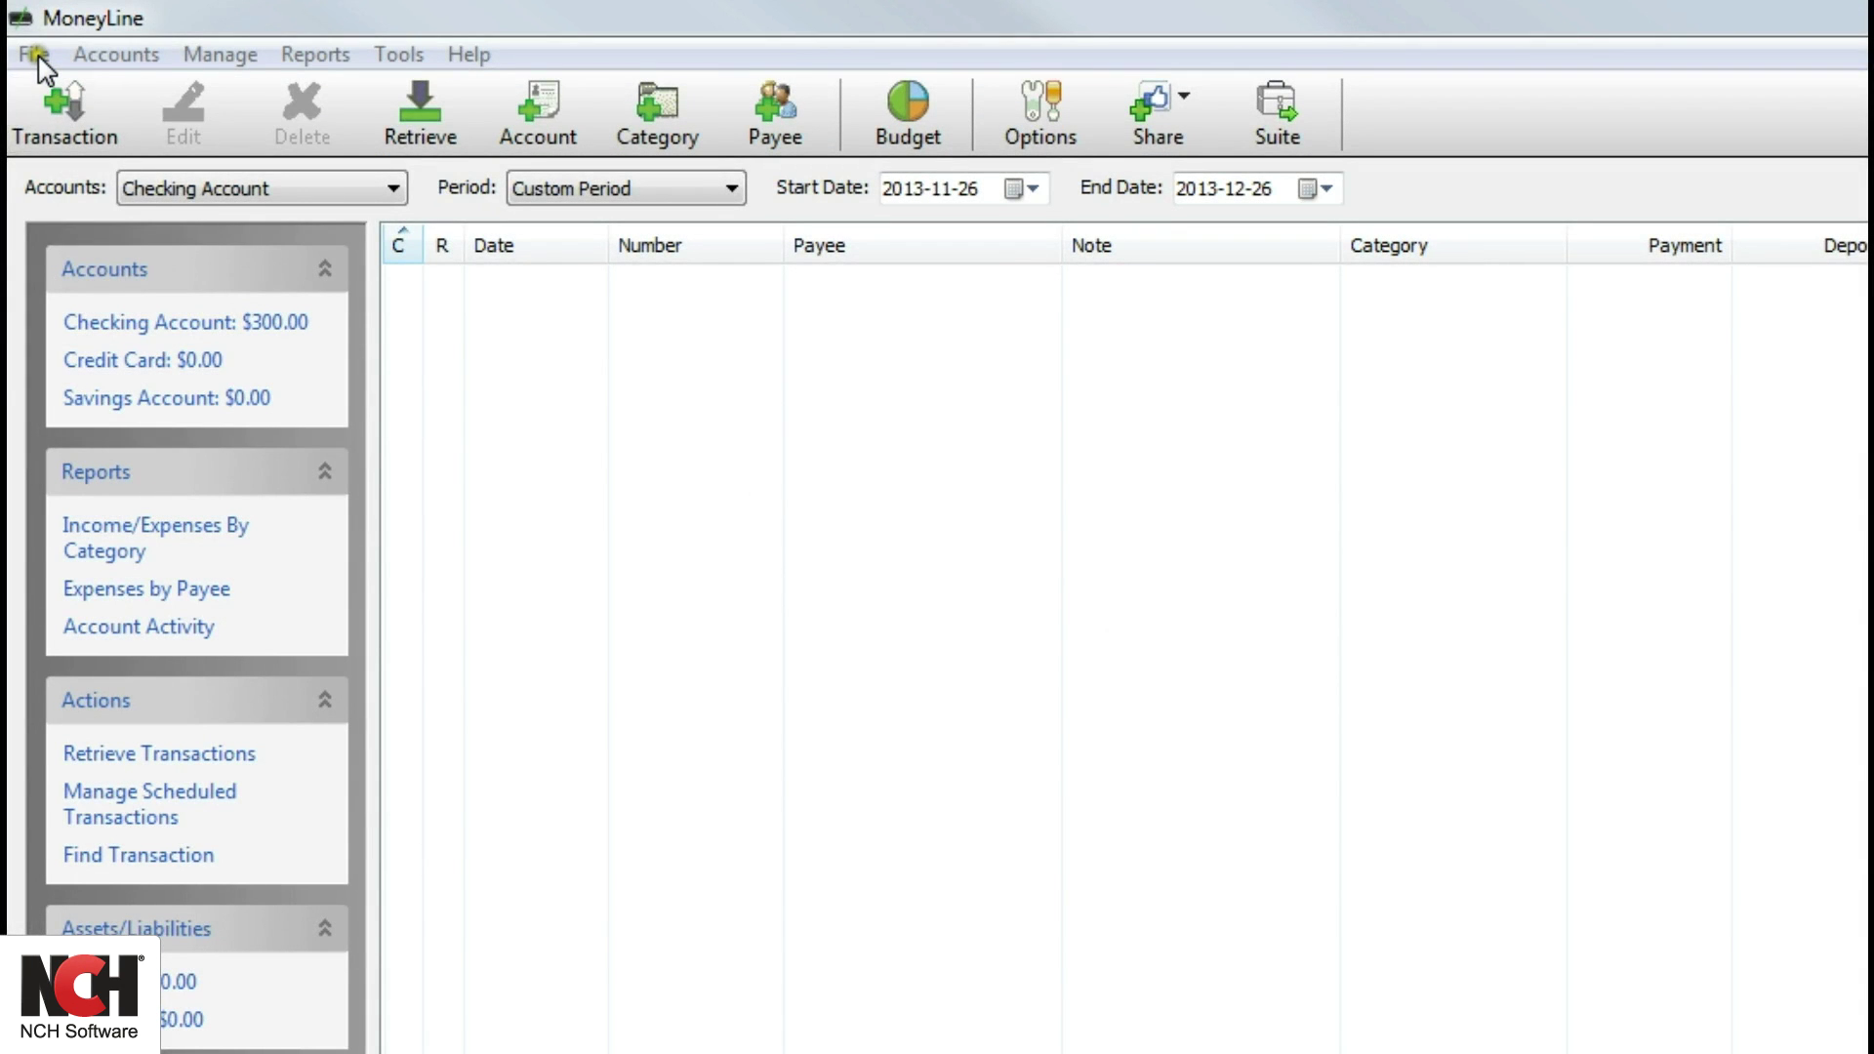
Browse the MoneyLine Accounts and Help menus, then close them.
left_click(35, 55)
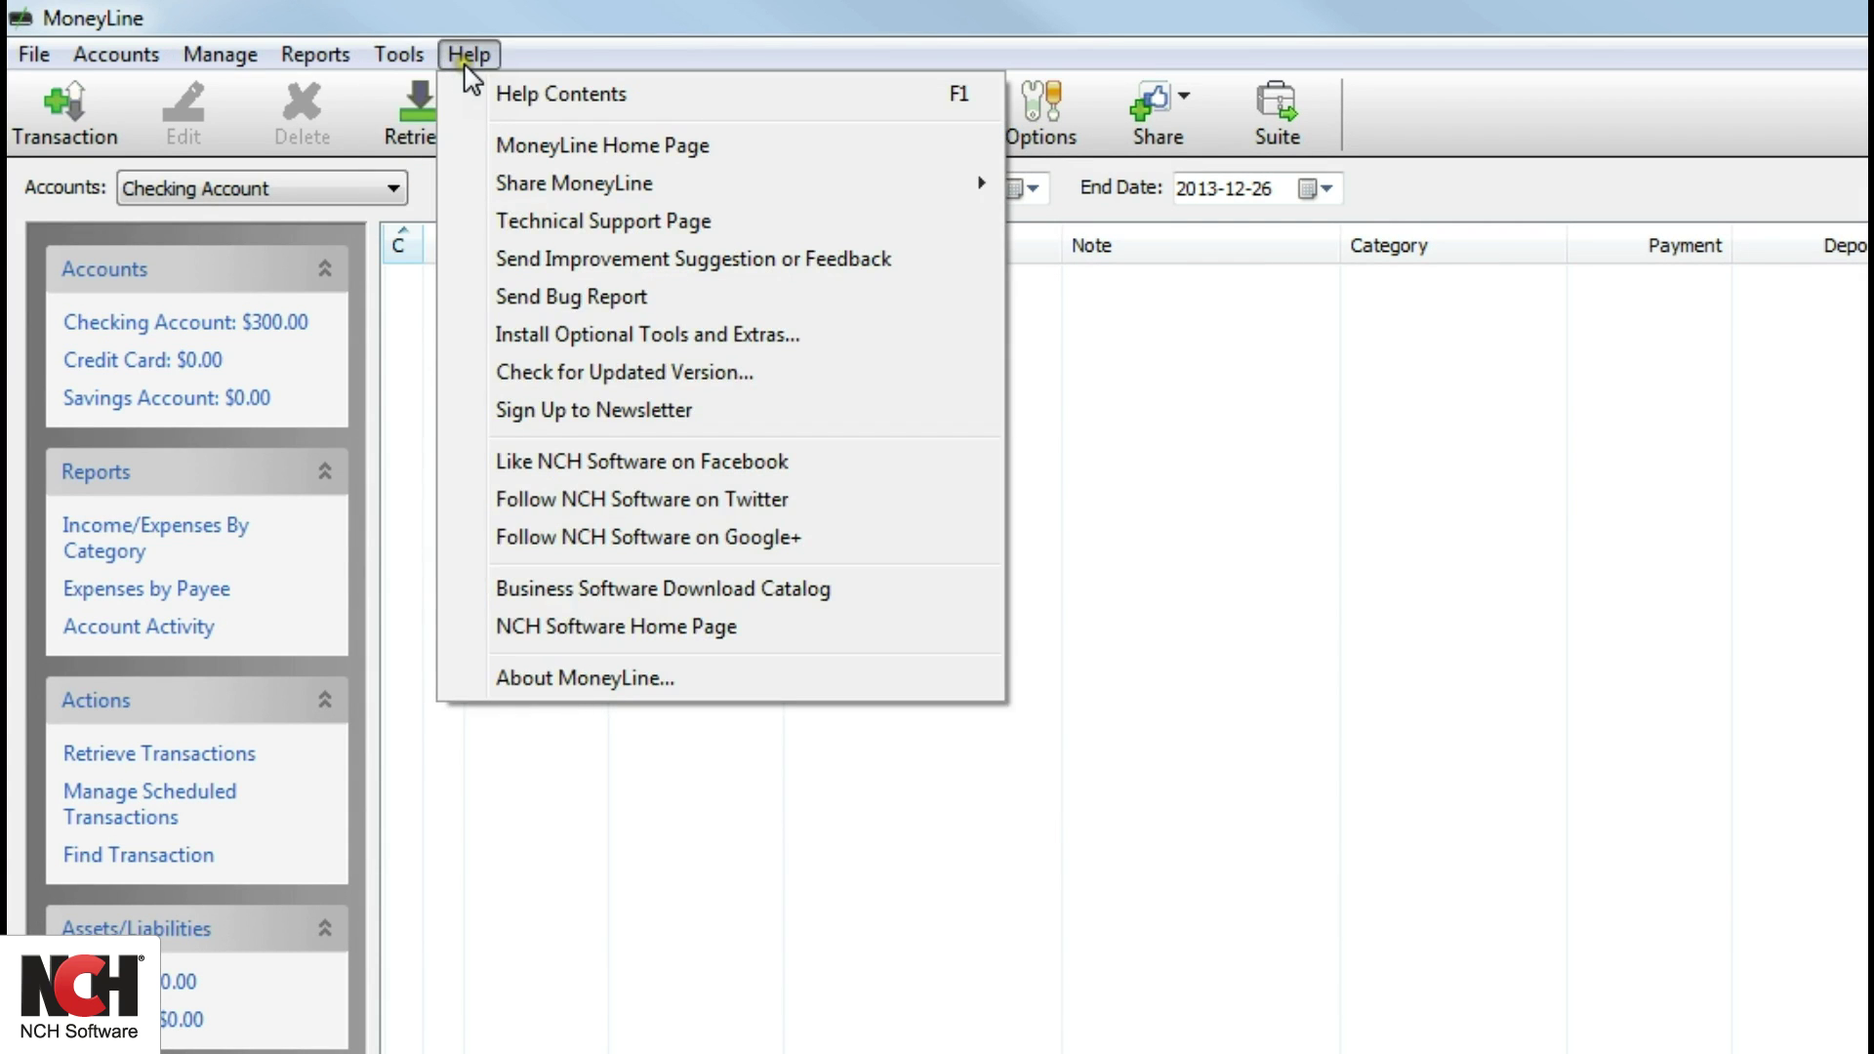
left_click(411, 341)
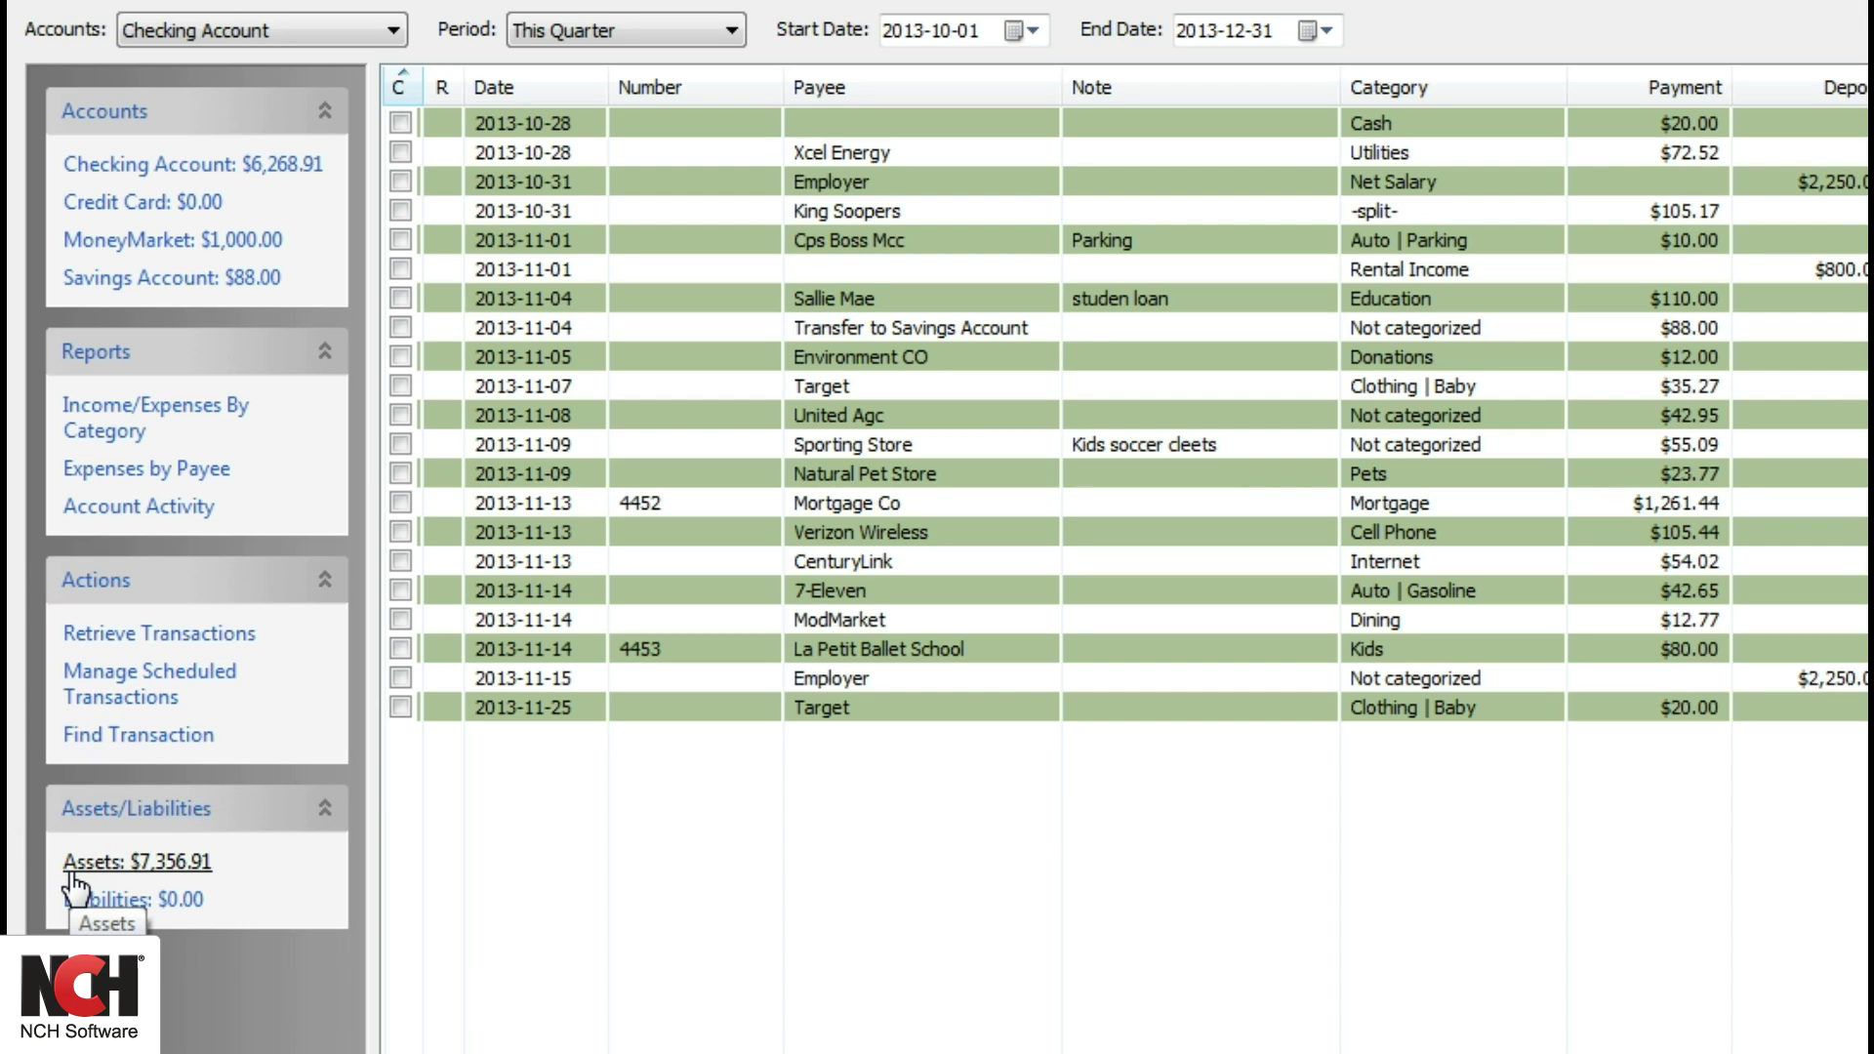
Collapse the Assets/Liabilities, Actions, Reports and Accounts side panel sections.
left_click(325, 809)
left_click(325, 580)
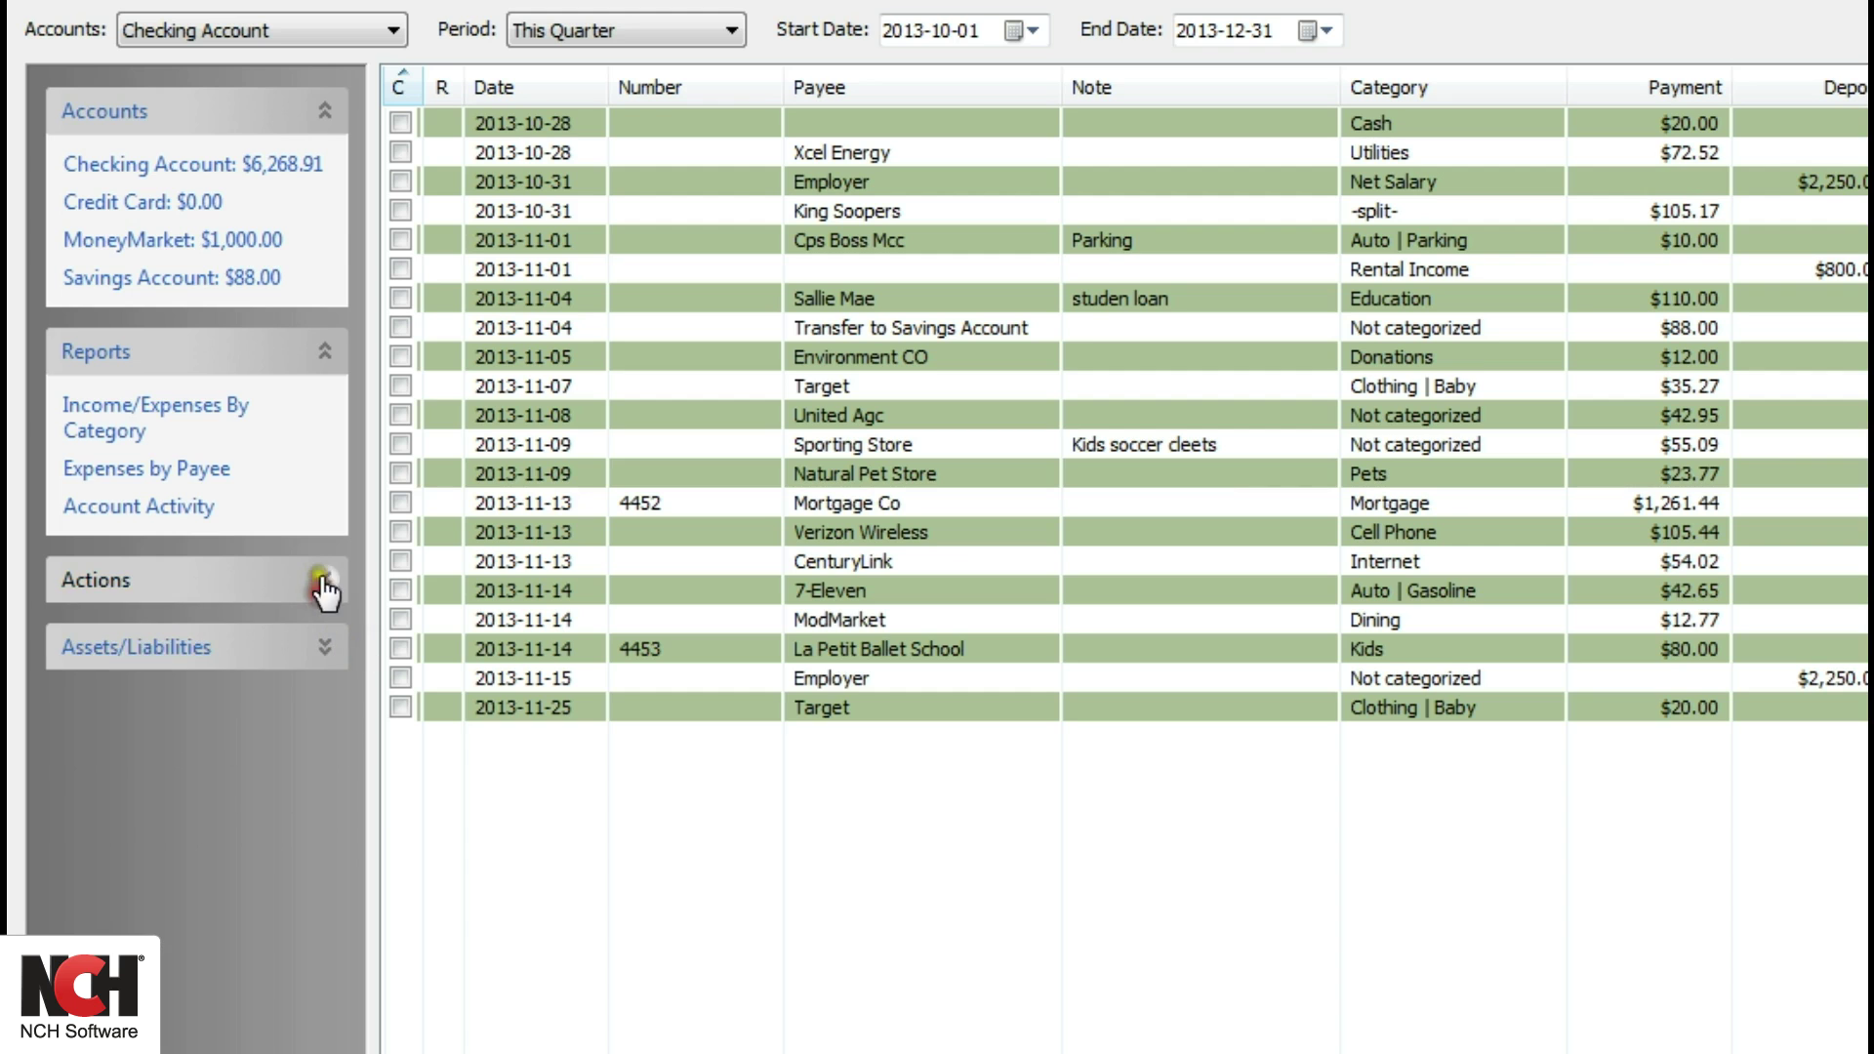
left_click(323, 351)
left_click(325, 111)
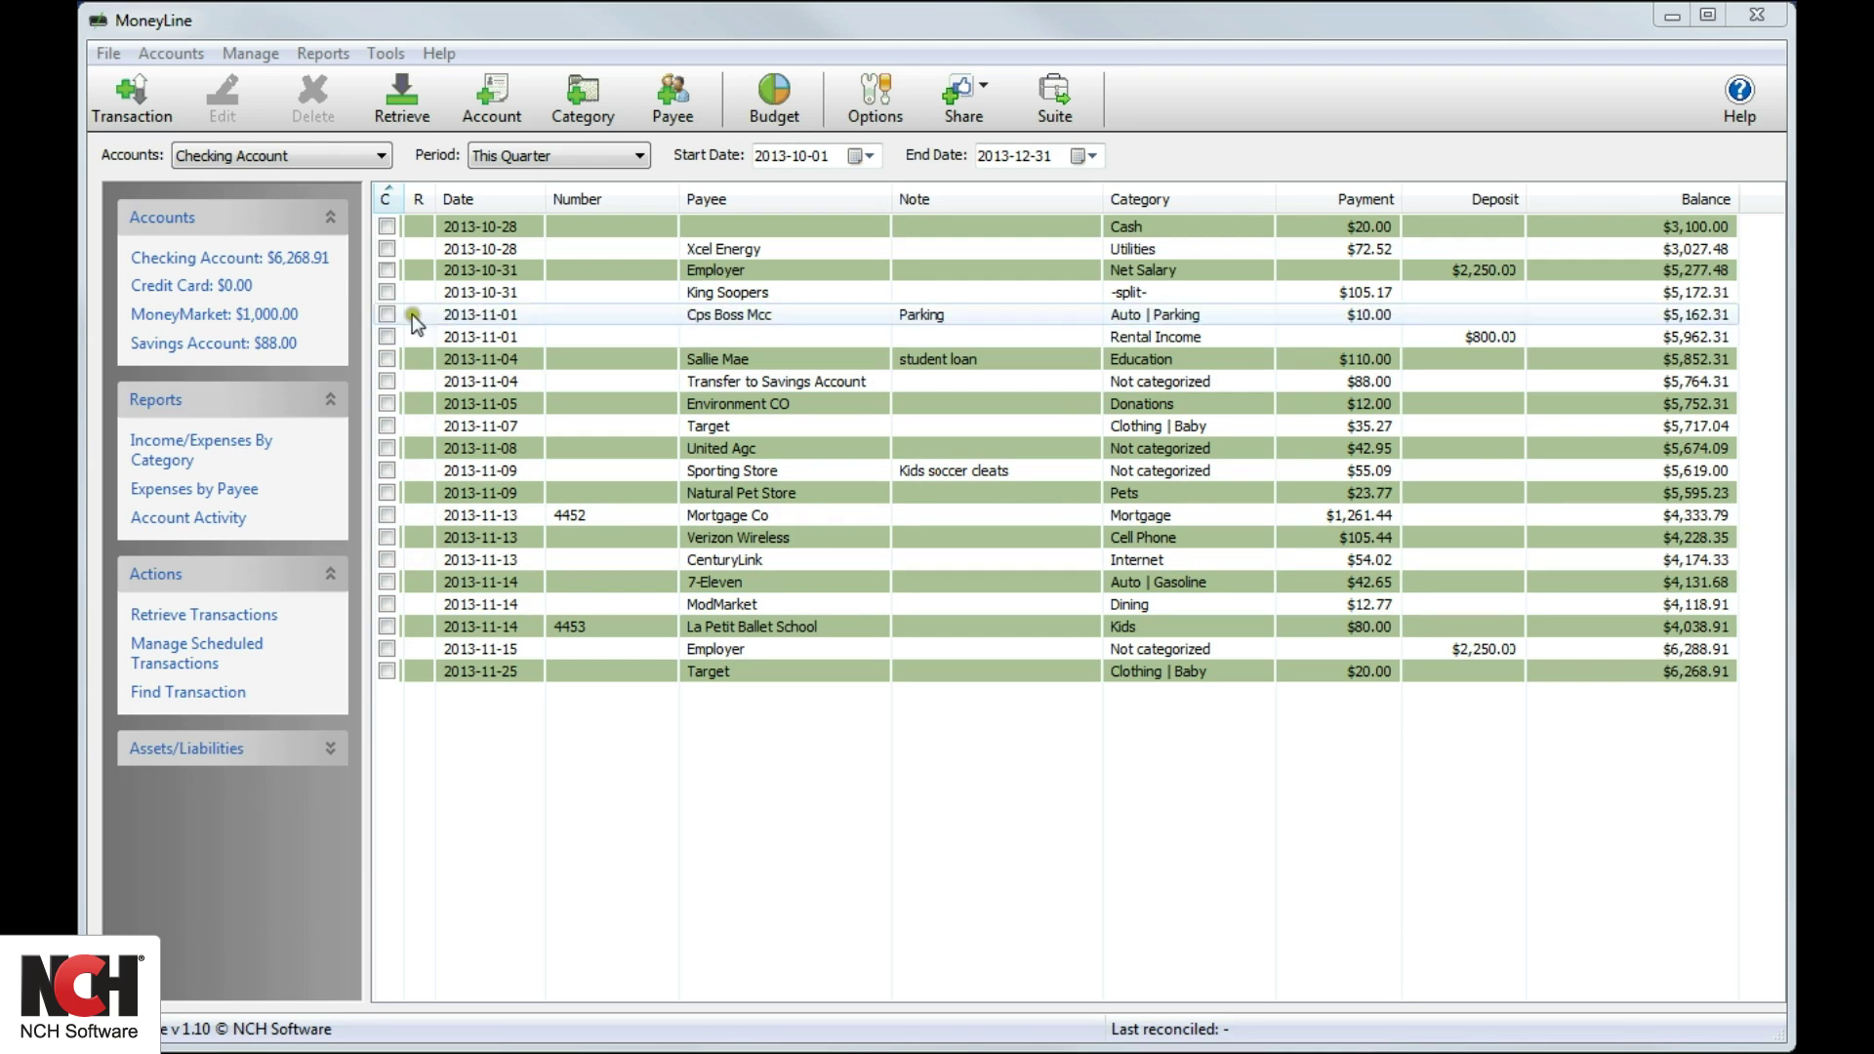
left_click(382, 155)
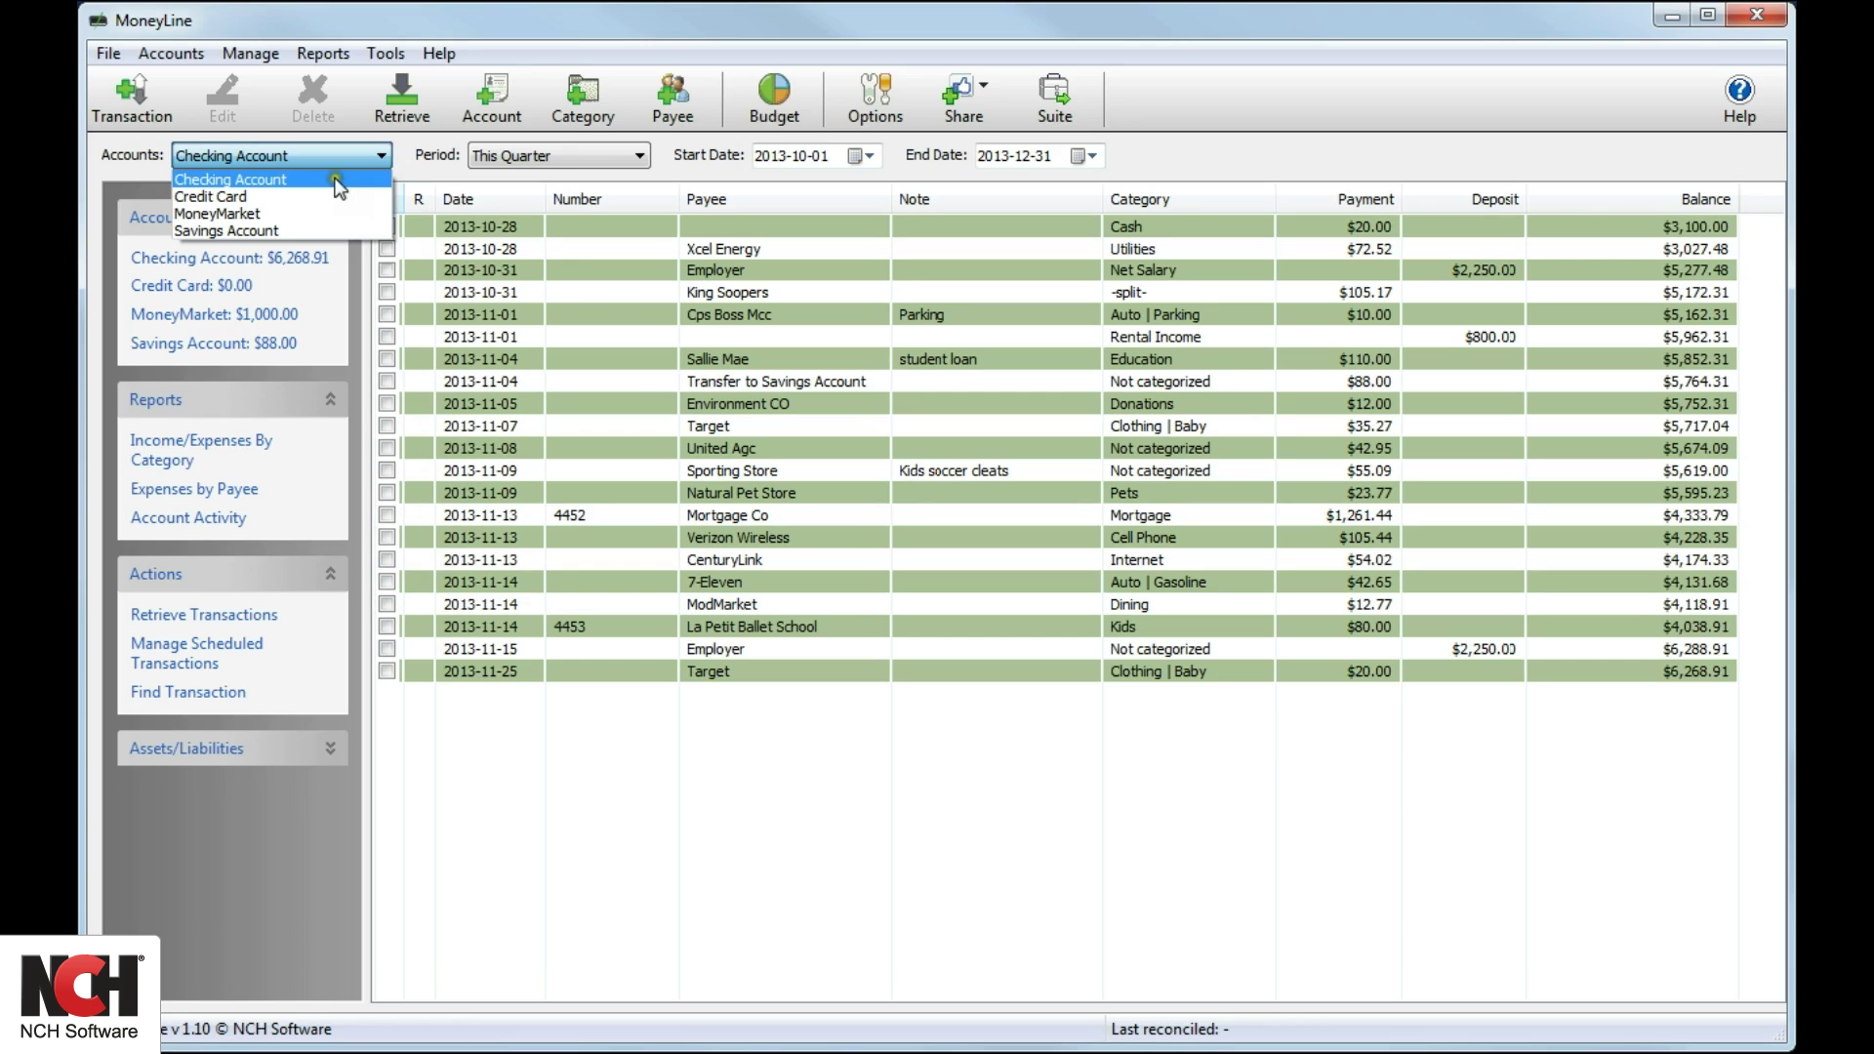
left_click(369, 201)
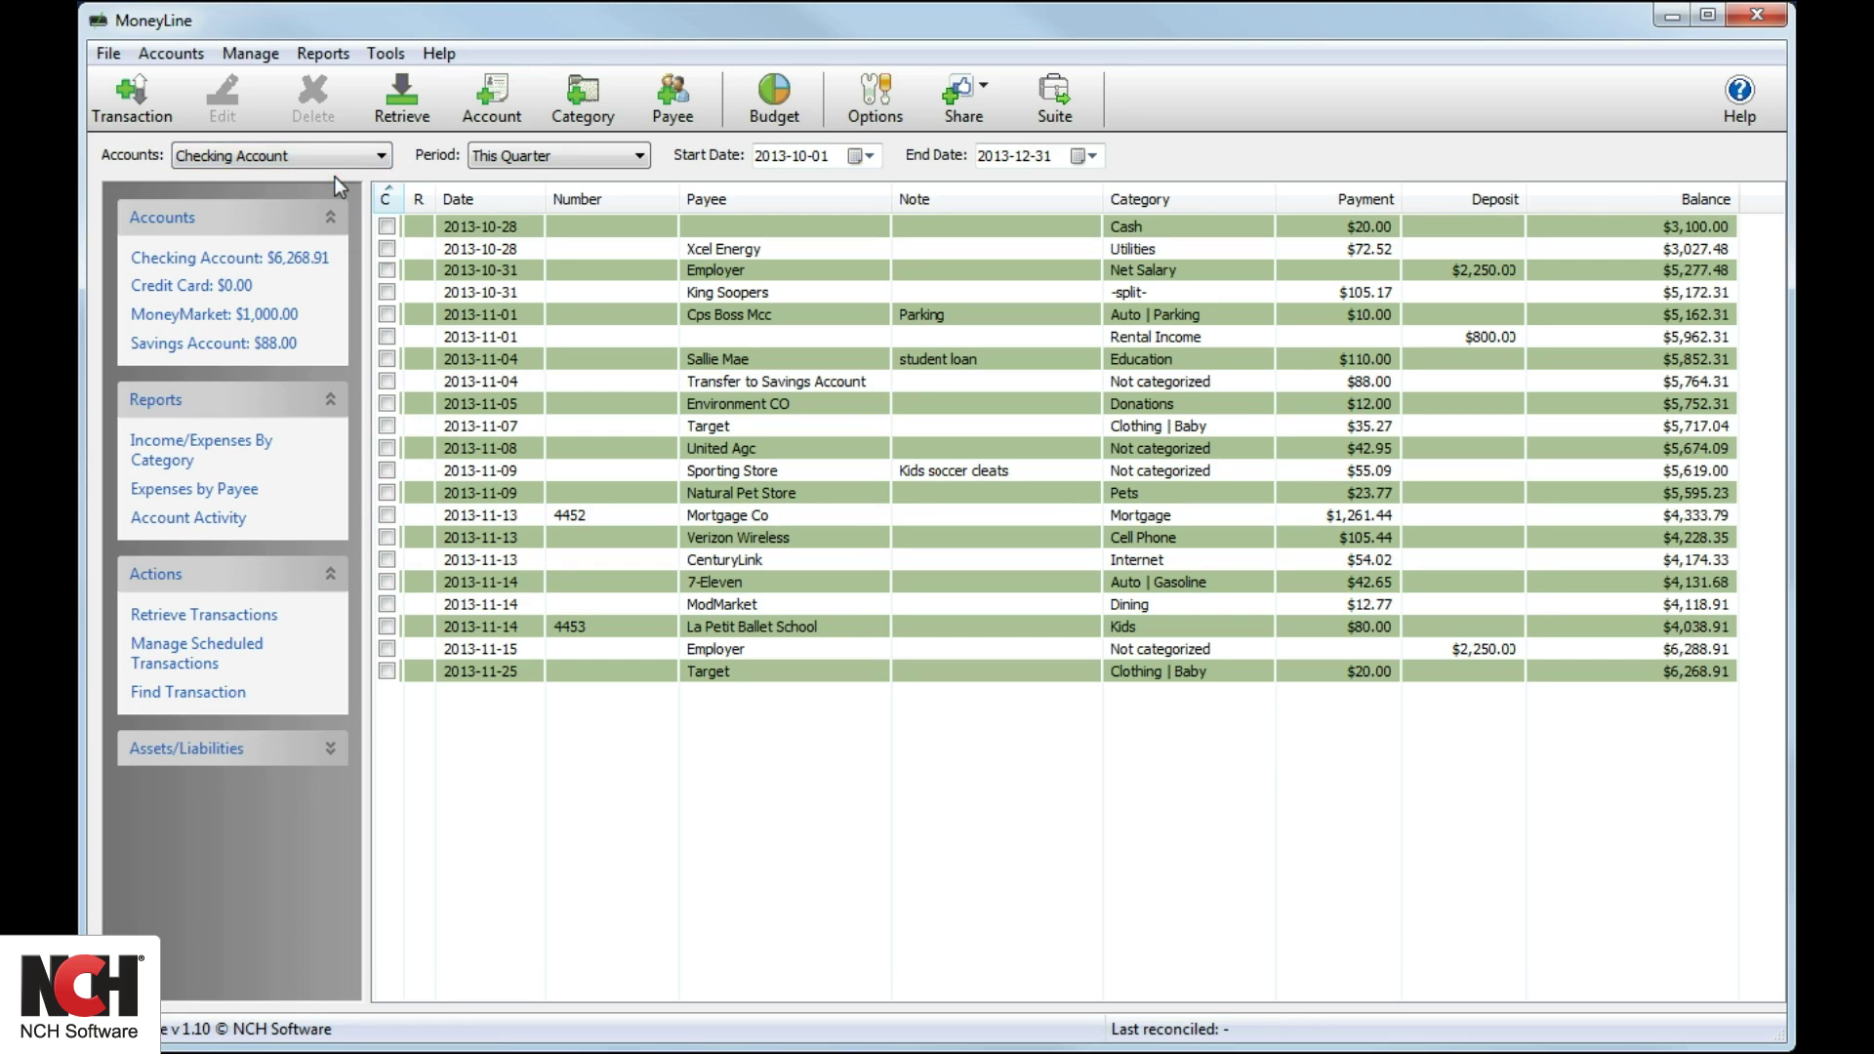
left_click(423, 227)
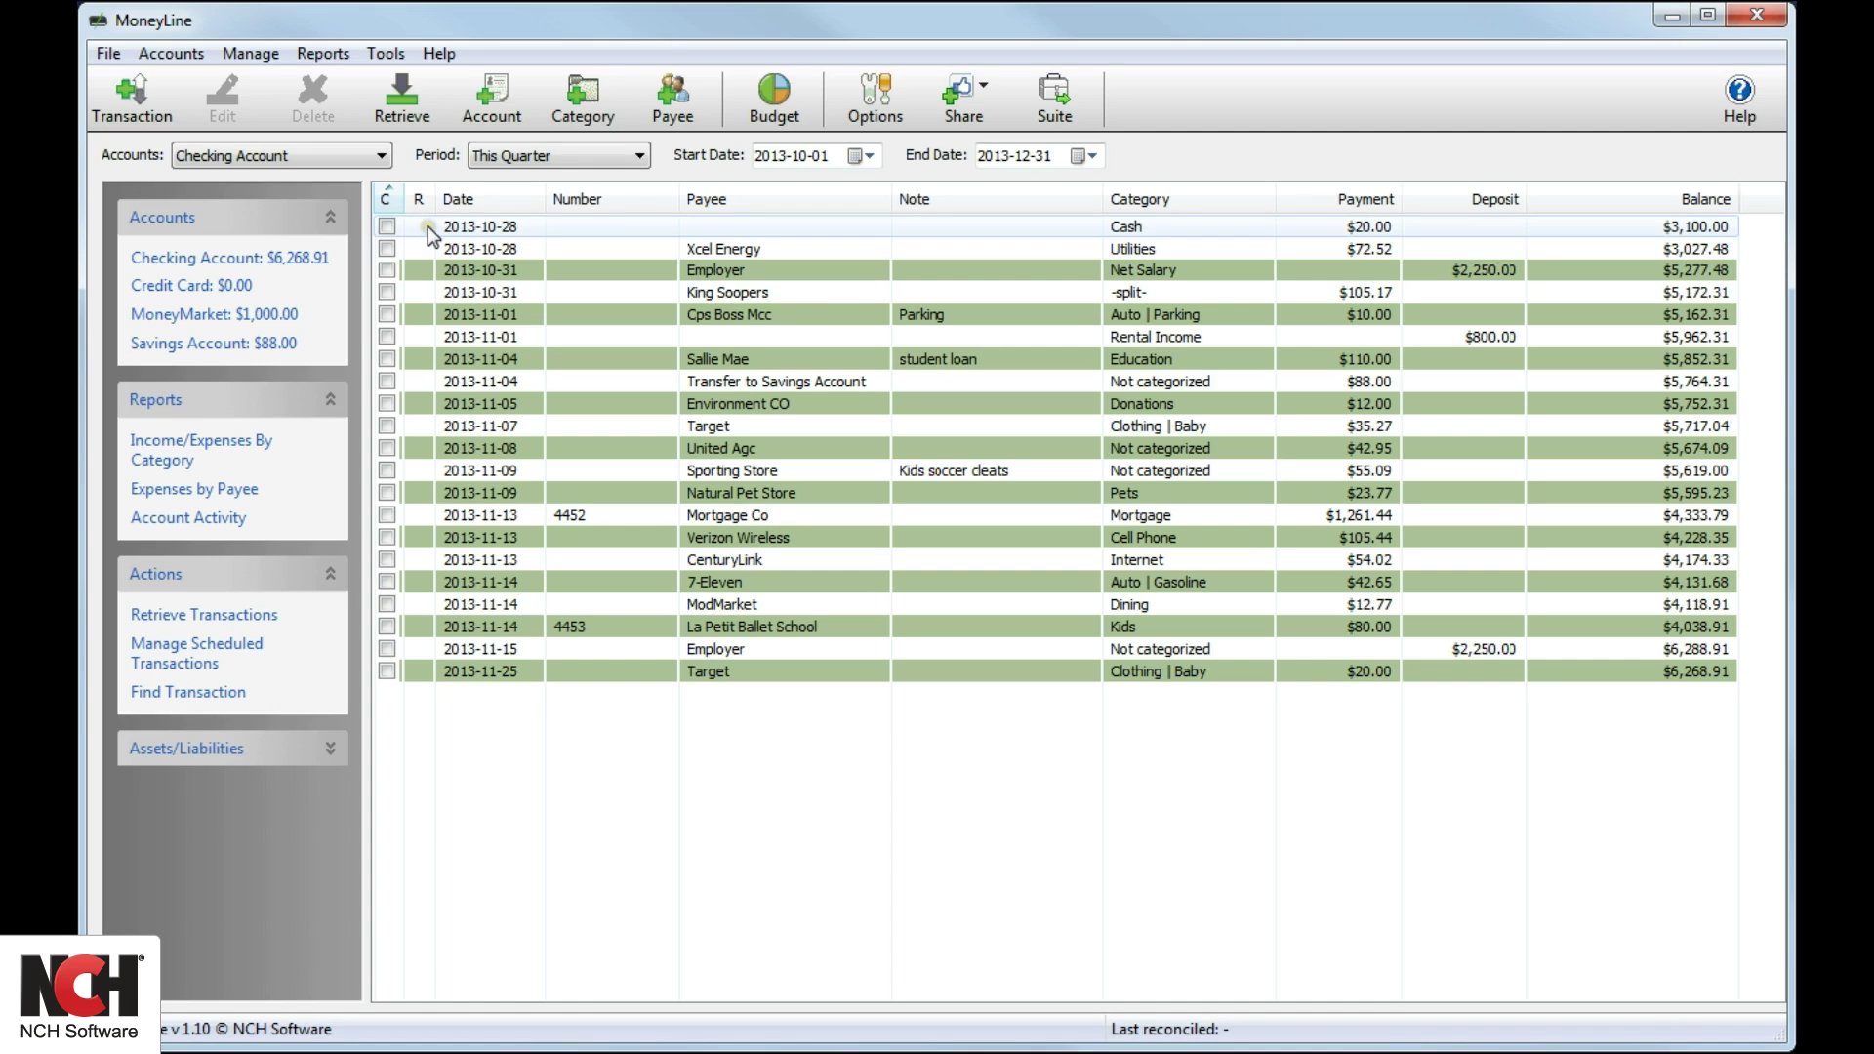
left_click(427, 228)
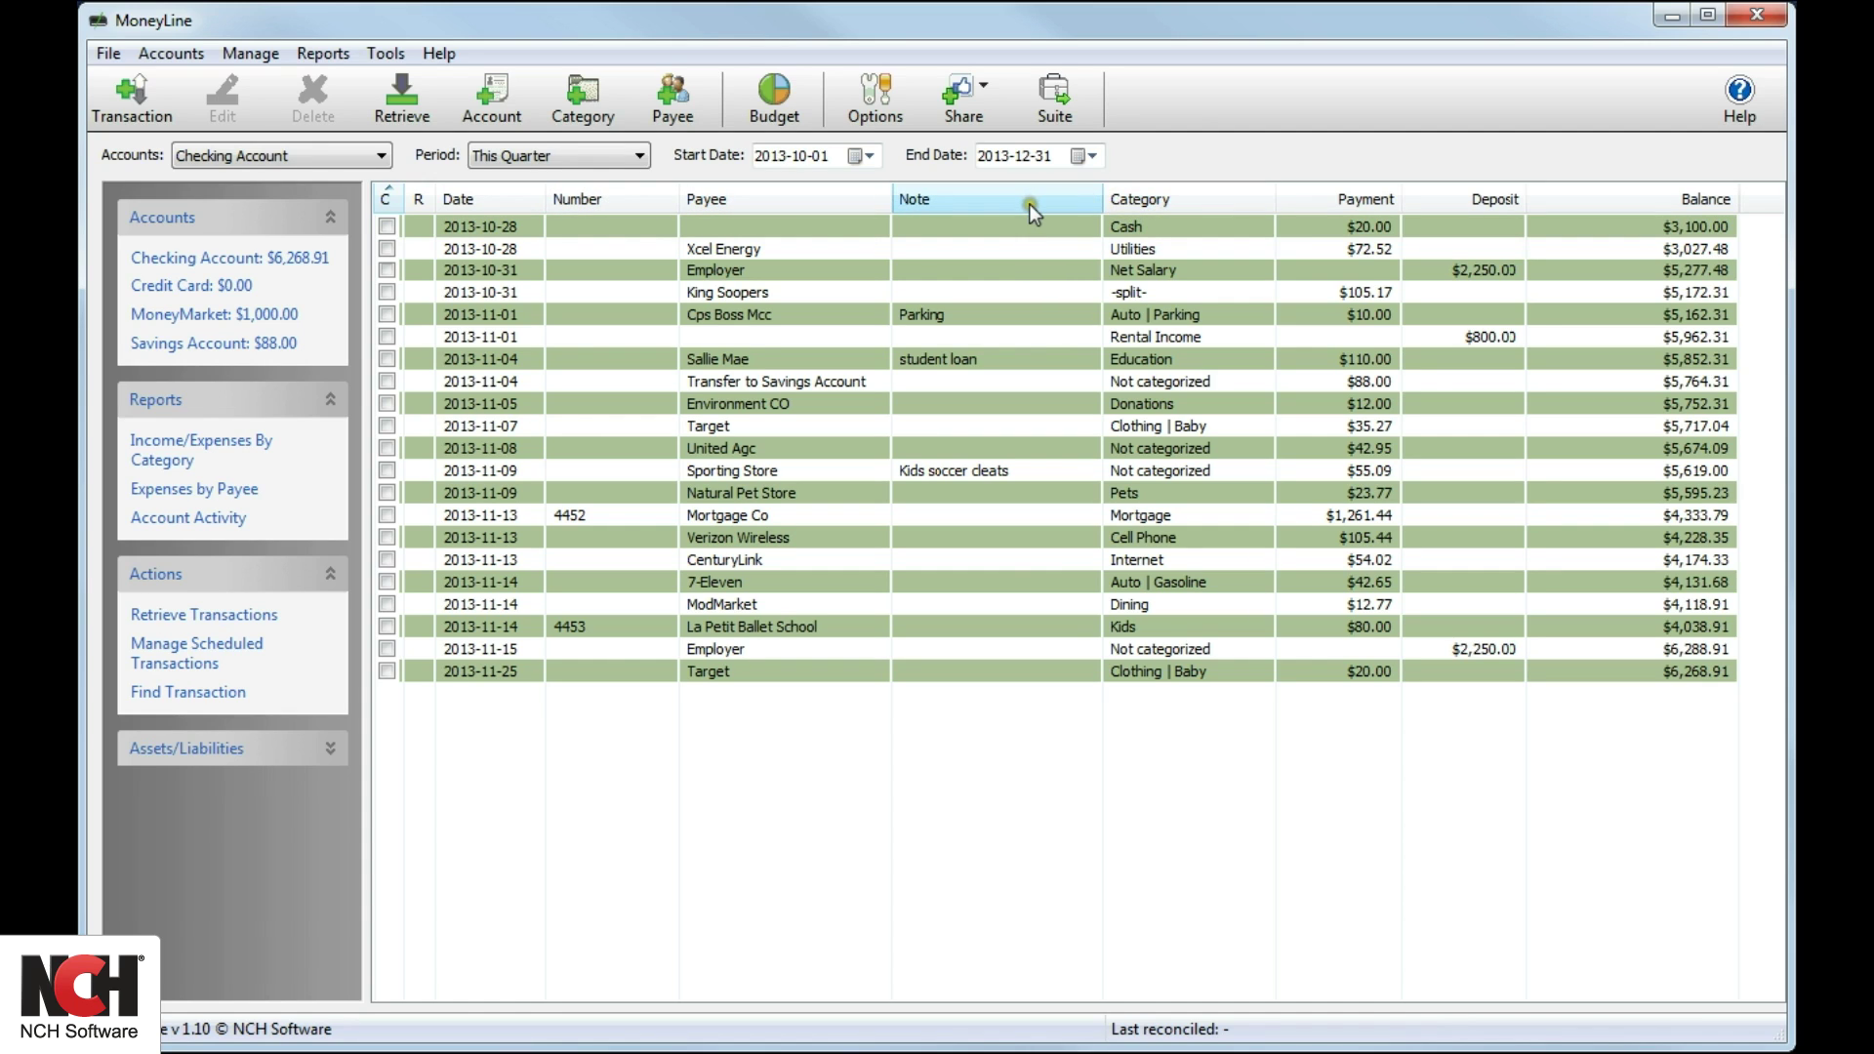
Set Period to Last Month and check the 2013-11-01 and 2013-11-30 calendar dates.
left_click(639, 157)
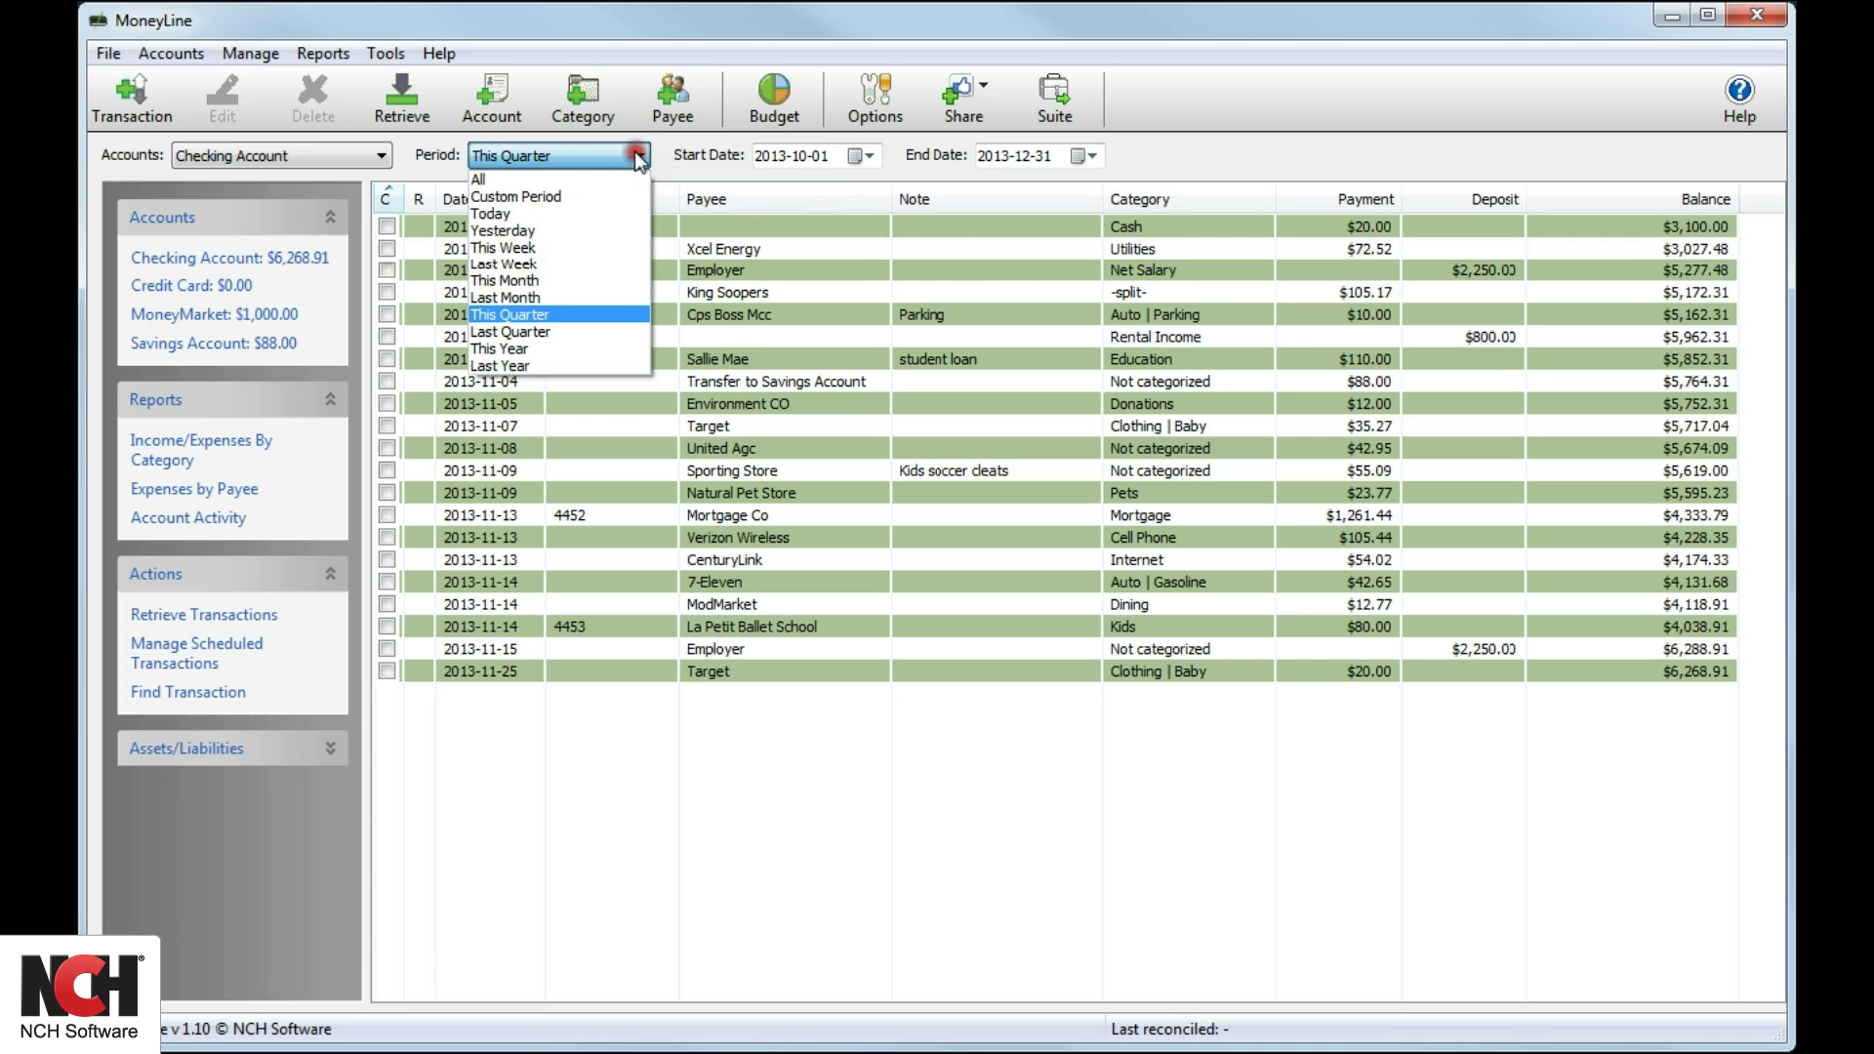
left_click(573, 298)
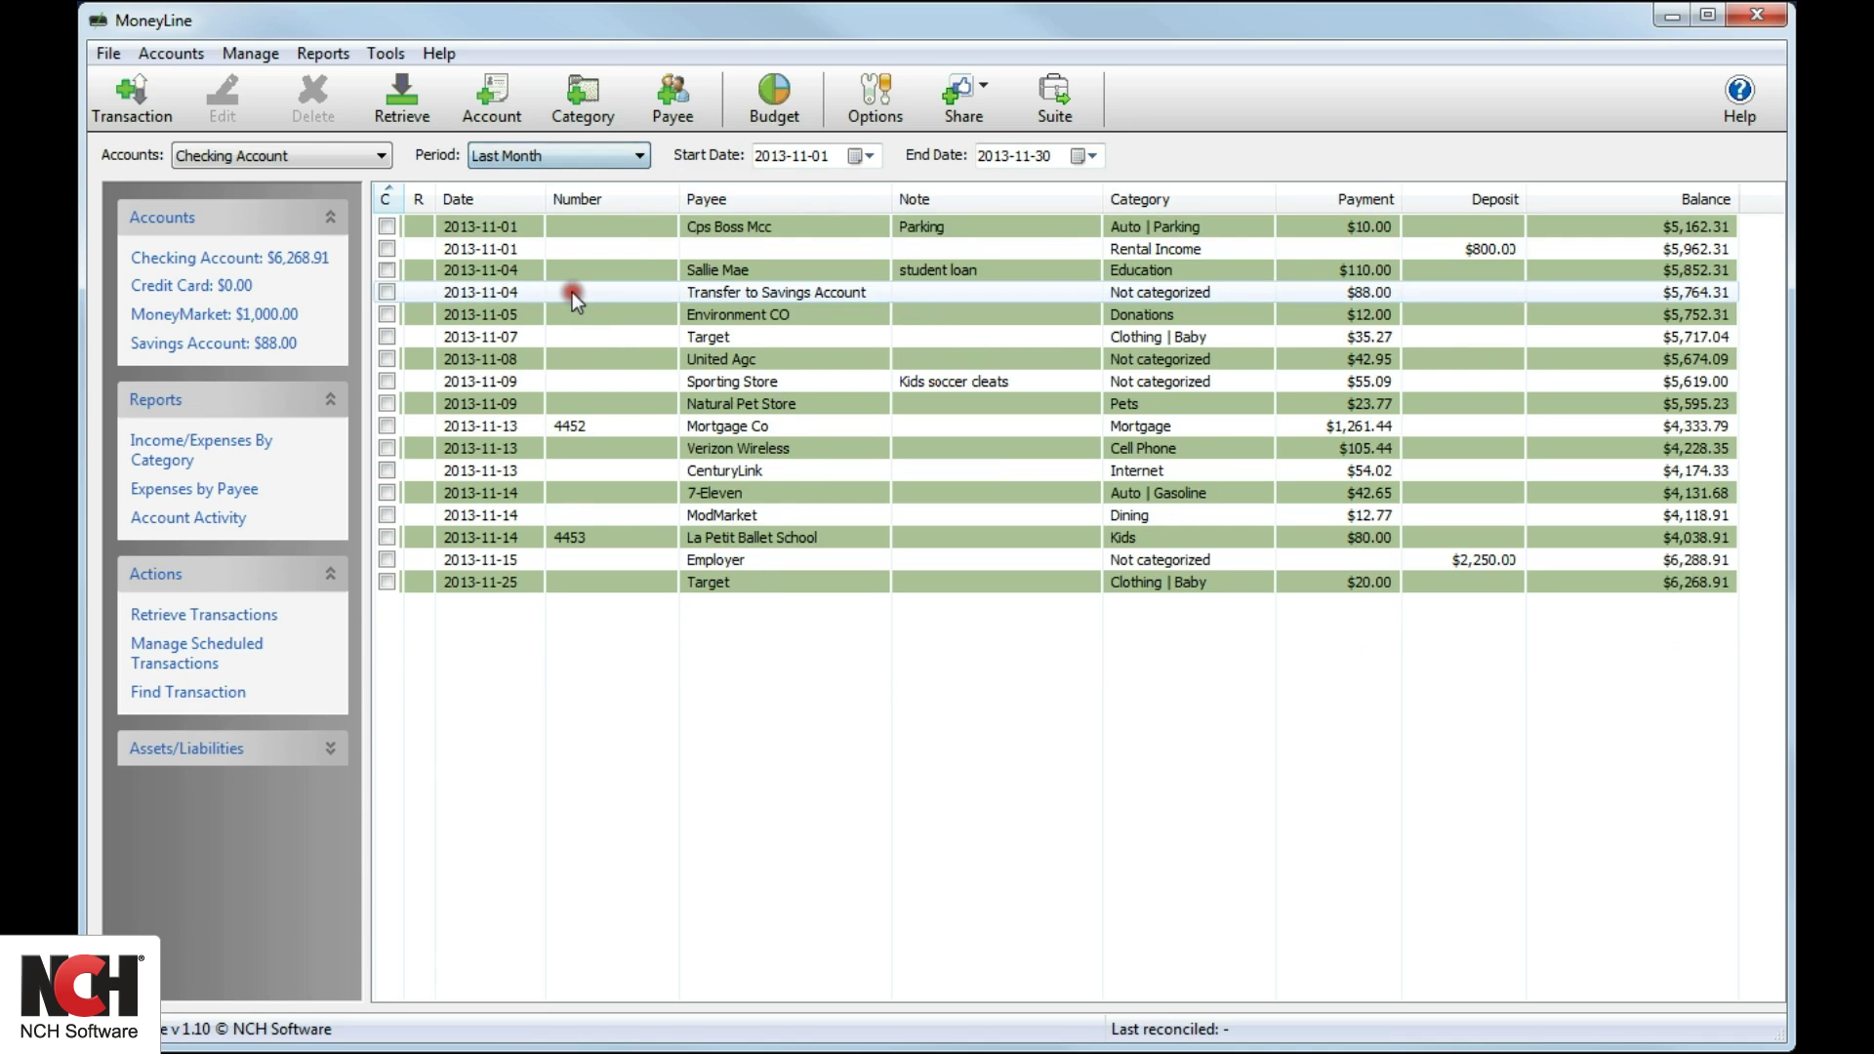
left_click(873, 157)
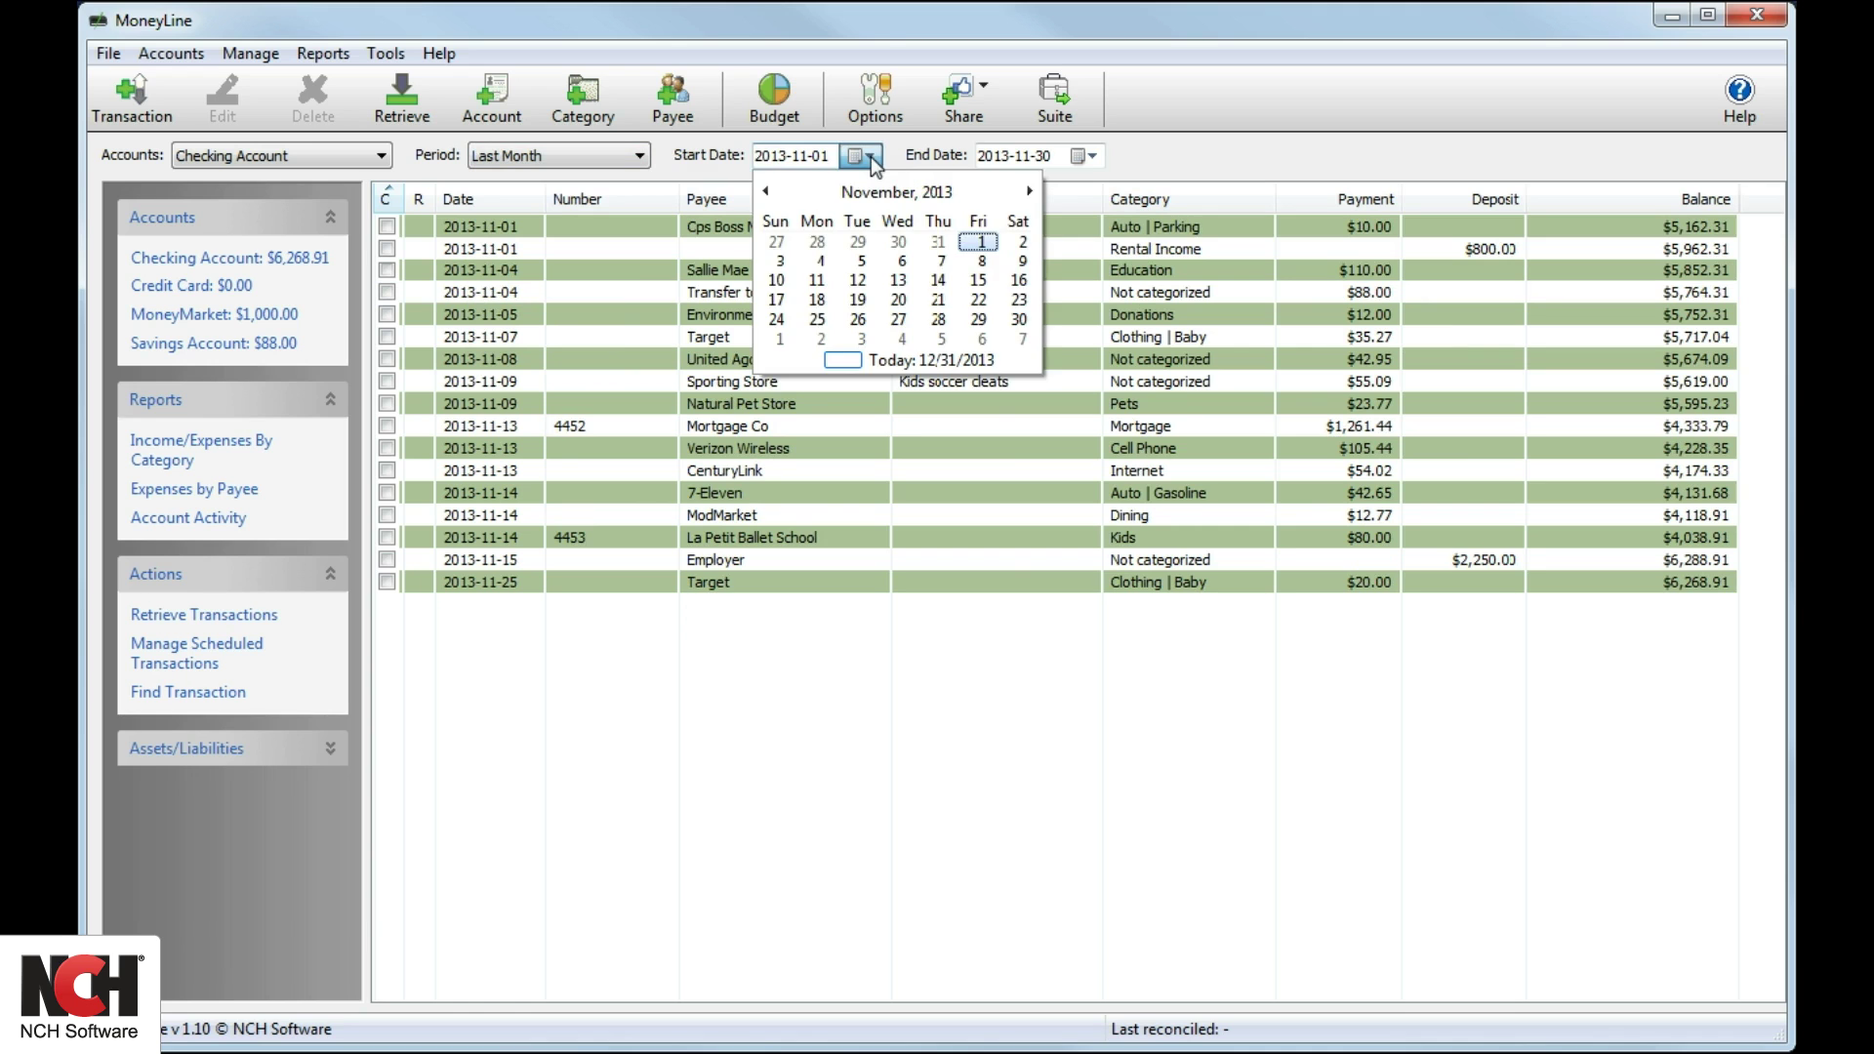
left_click(871, 157)
left_click(1092, 157)
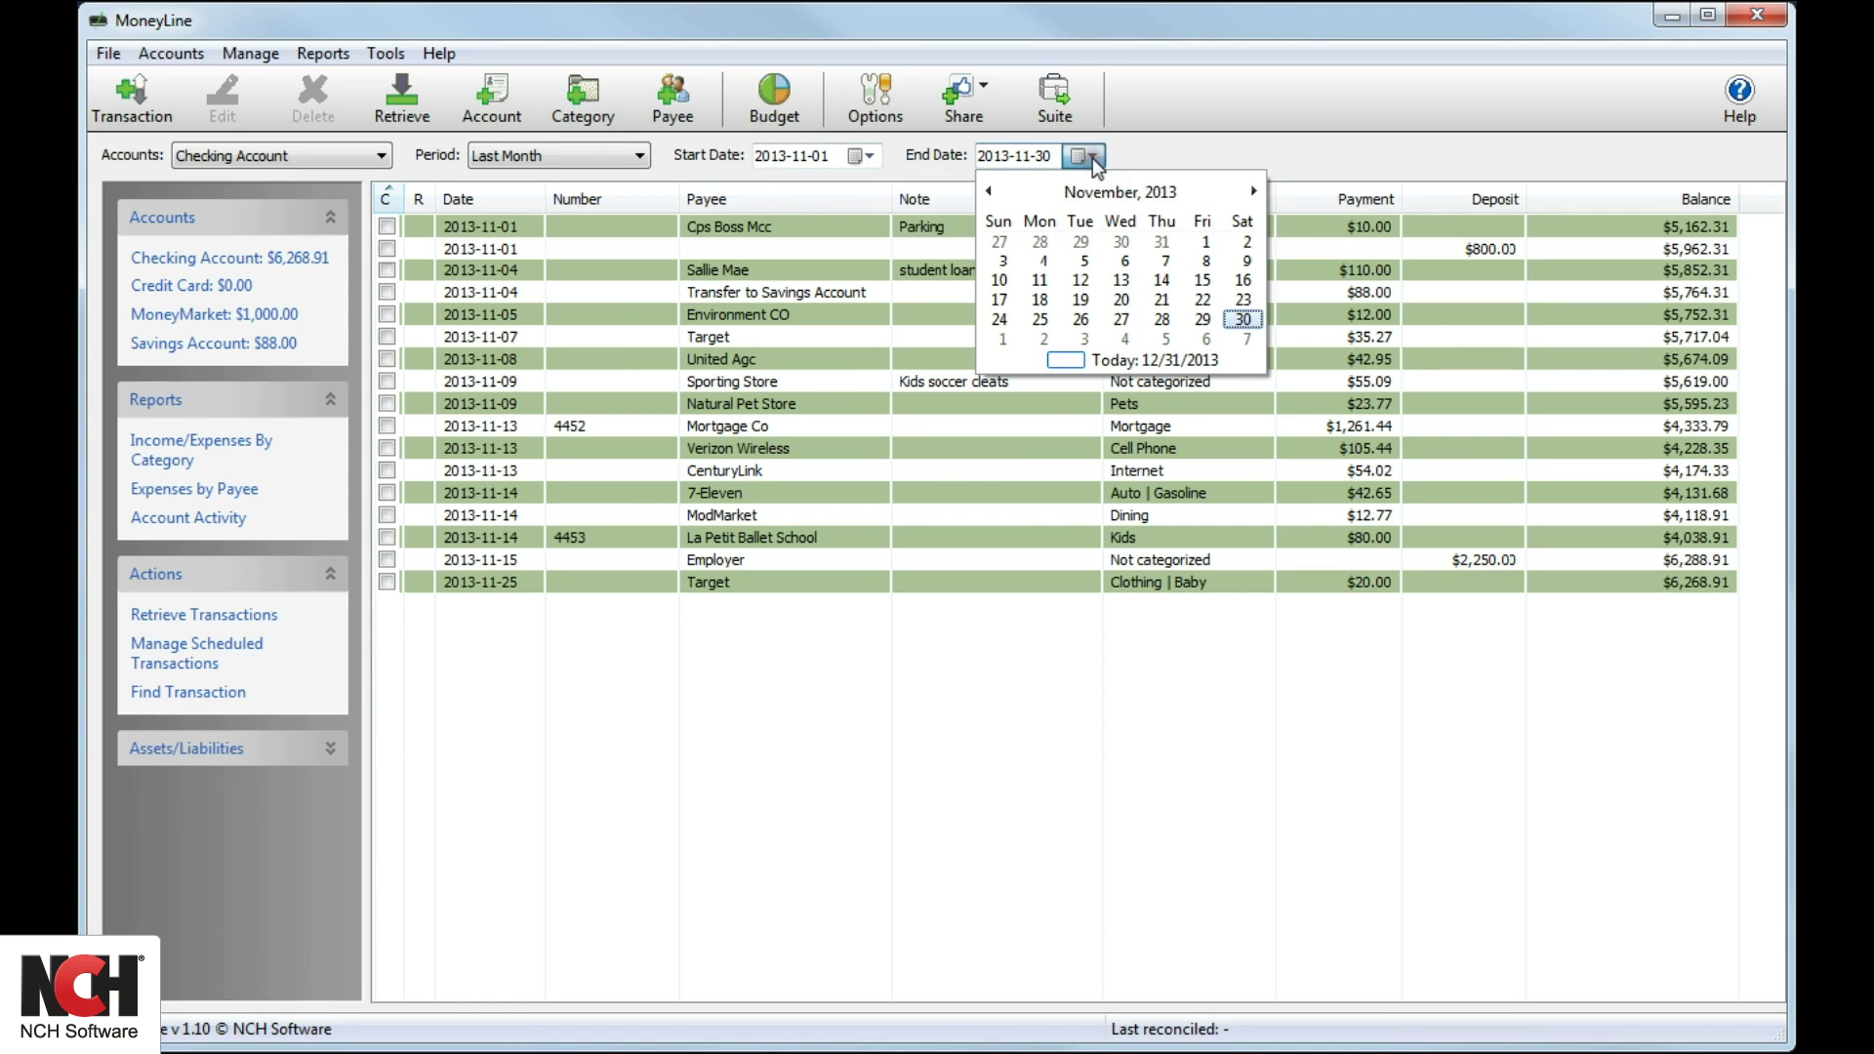
left_click(1092, 158)
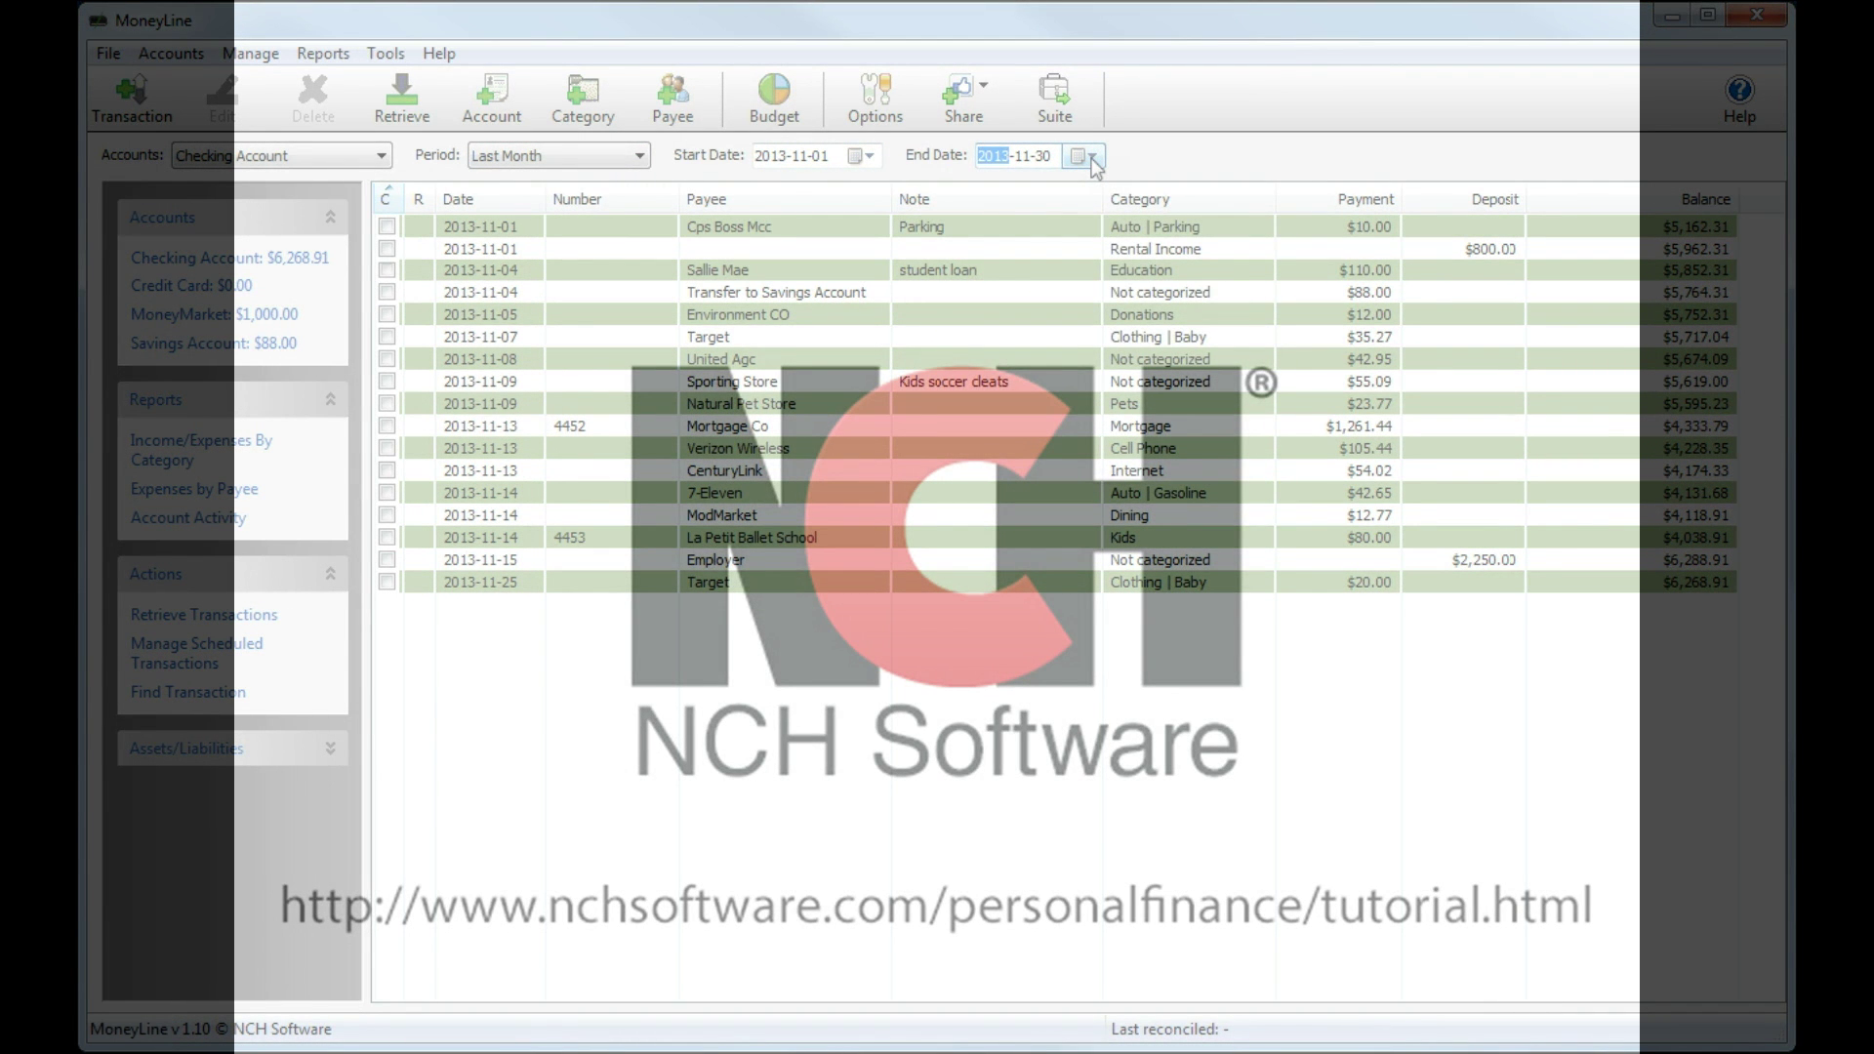